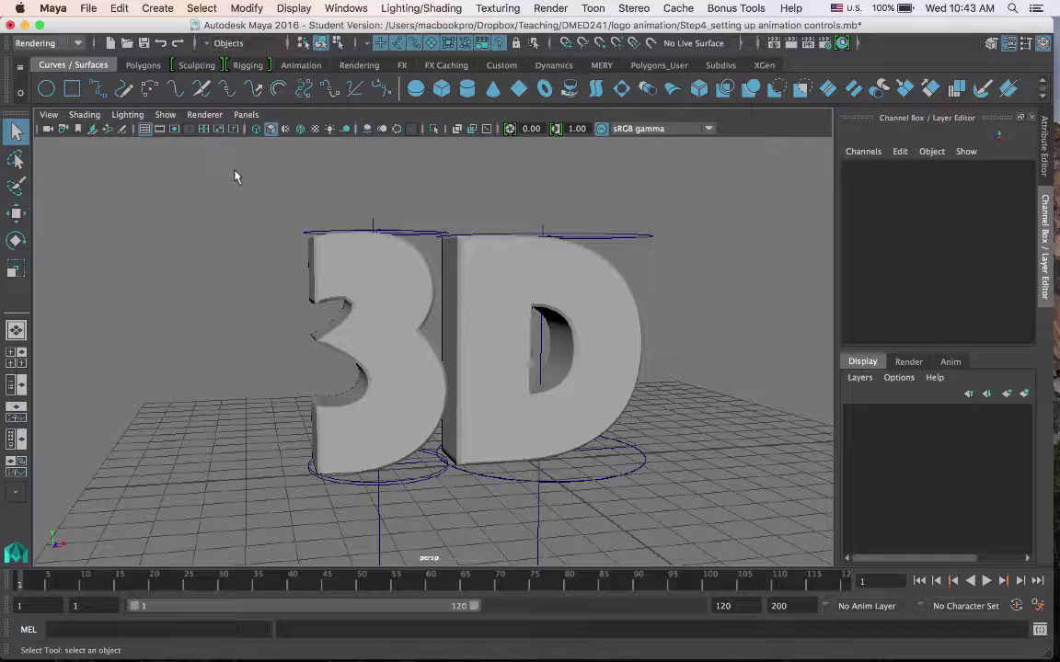
- Try bending the 3 through its bend1 deformer with curvatures of about -55 and about 47
{"action": "left_click", "coordinate": [332, 261]}
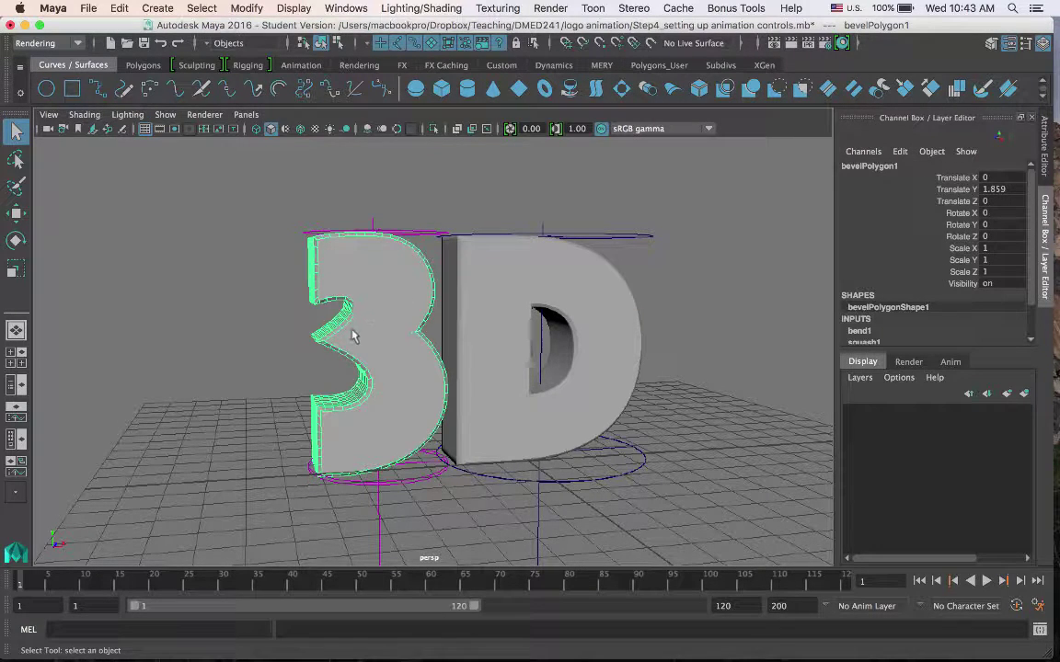
{"action": "scroll", "coordinate": [1019, 276], "scroll_direction": "down", "scroll_amount": 3}
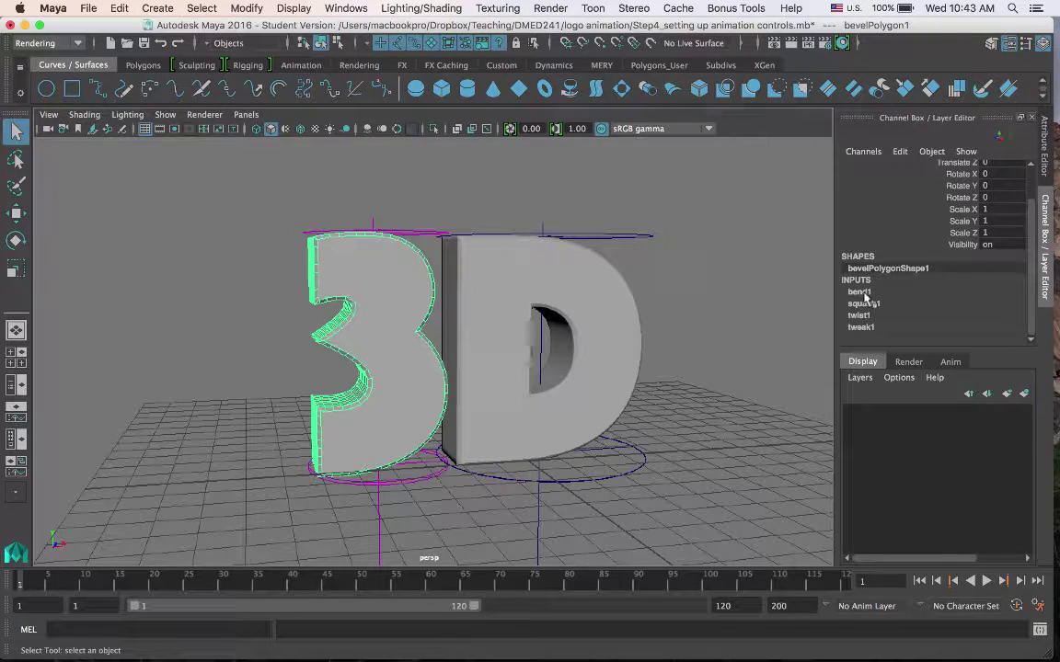
{"action": "left_click", "coordinate": [861, 292]}
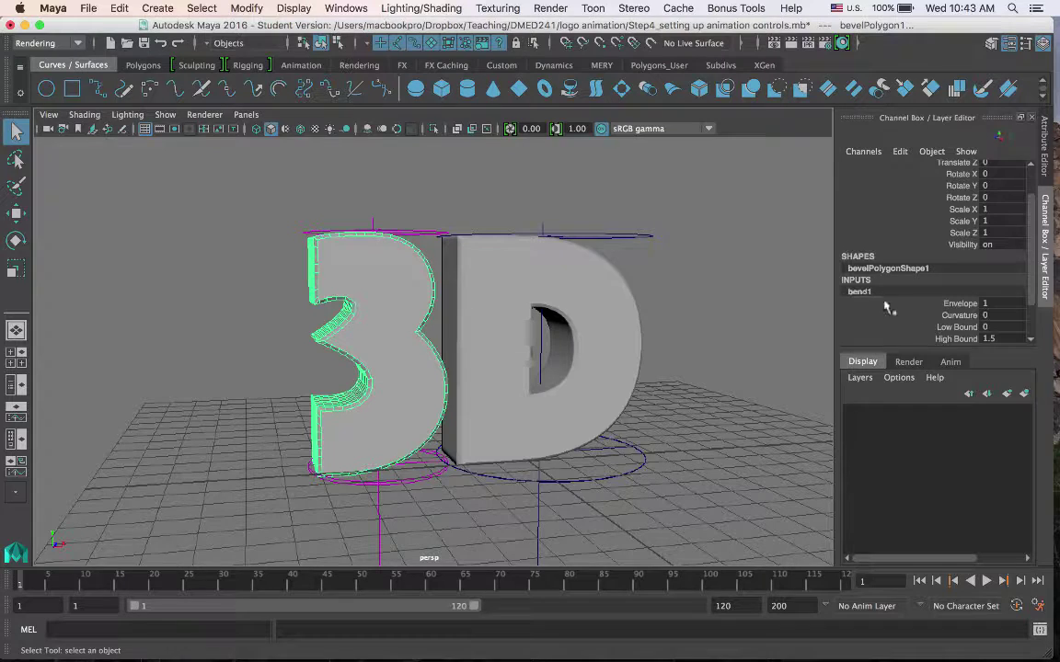
{"action": "left_click", "coordinate": [956, 316]}
{"action": "middle_click_drag", "start_coordinate": [690, 228], "coordinate": [656, 244]}
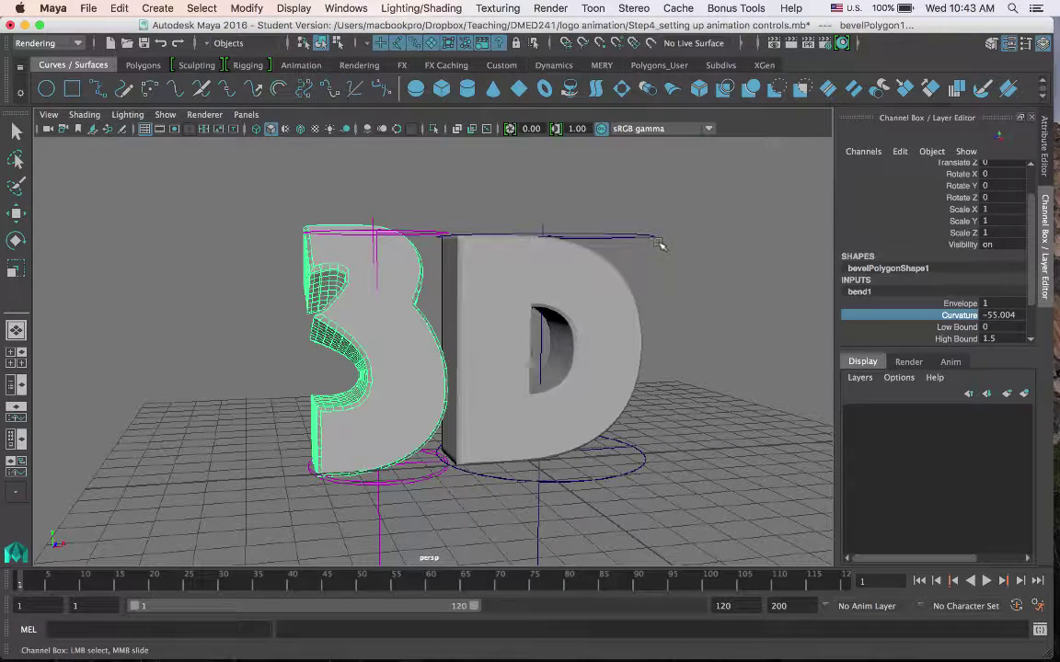
{"action": "key", "text": "ctrl+z"}
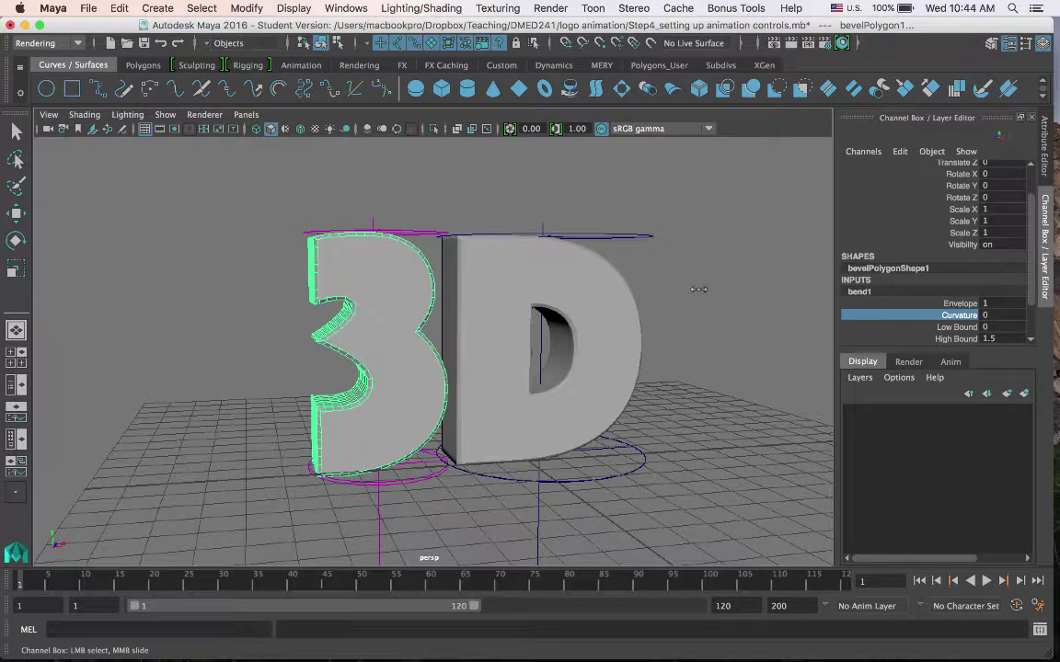
{"action": "middle_click_drag", "start_coordinate": [662, 285], "coordinate": [728, 289]}
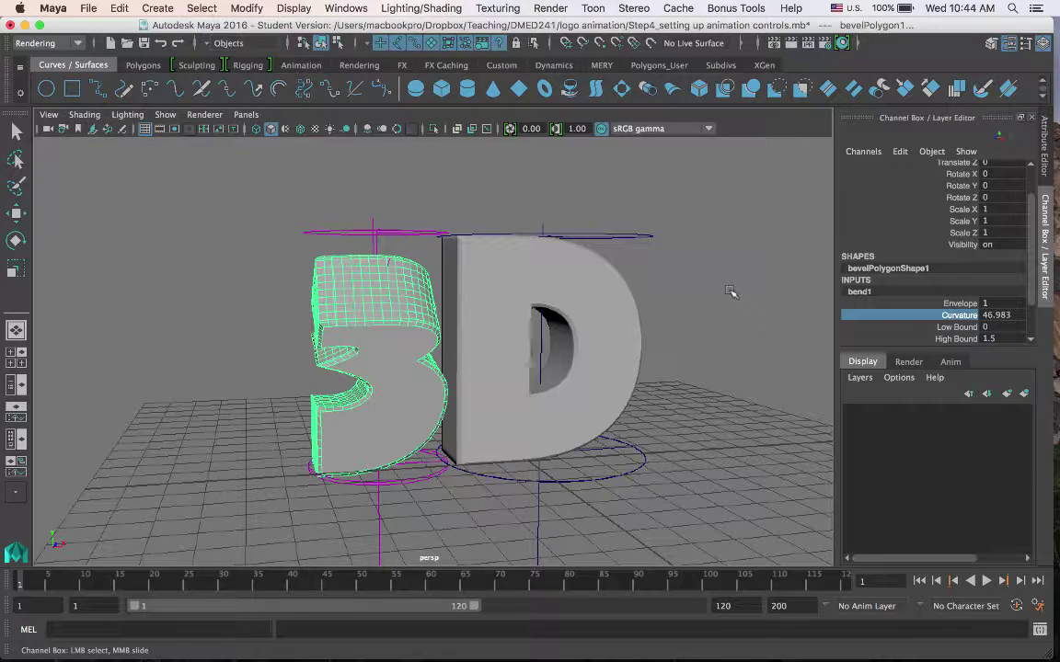
{"action": "left_click", "coordinate": [729, 294]}
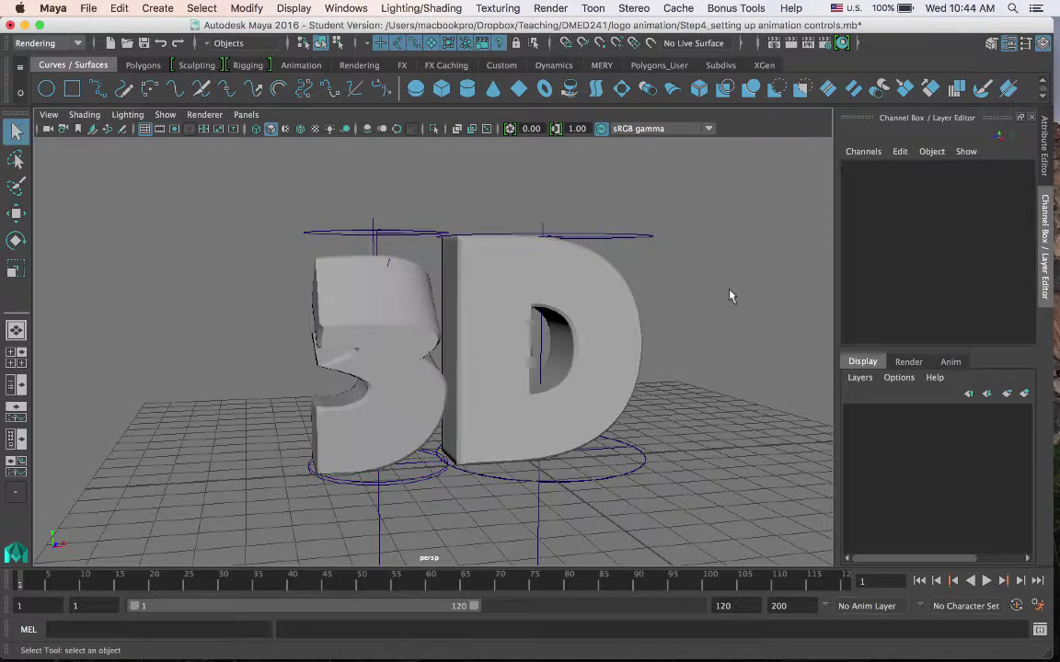
- Set keyframes at frame 1 on the 3's transform channels and bend1 settings, and open its squash1 settings
{"action": "left_click", "coordinate": [408, 306]}
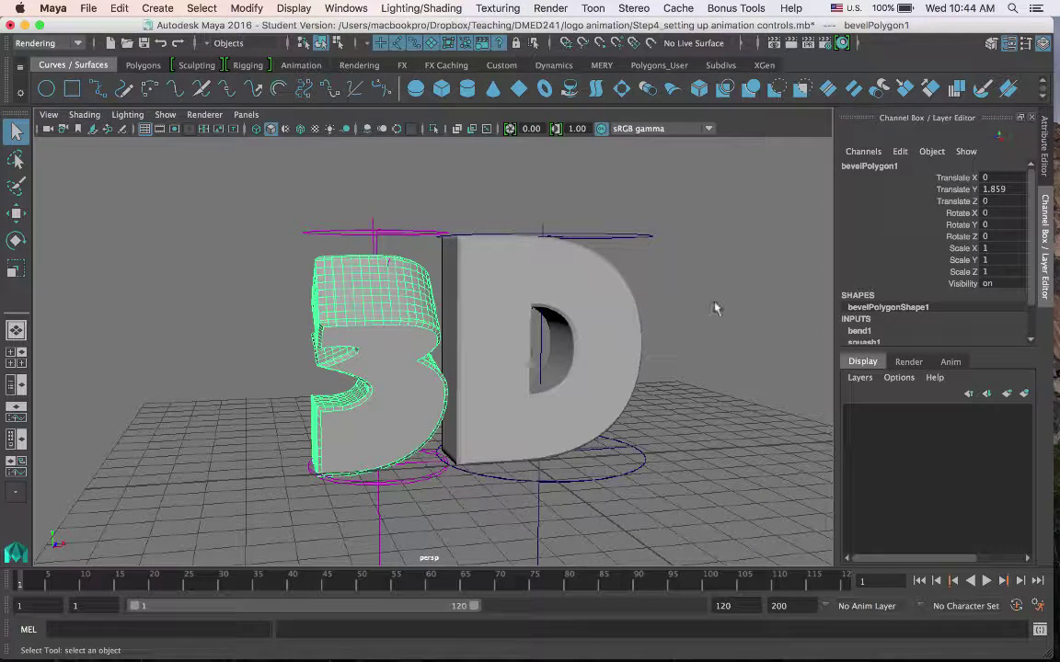
{"action": "key", "text": "s"}
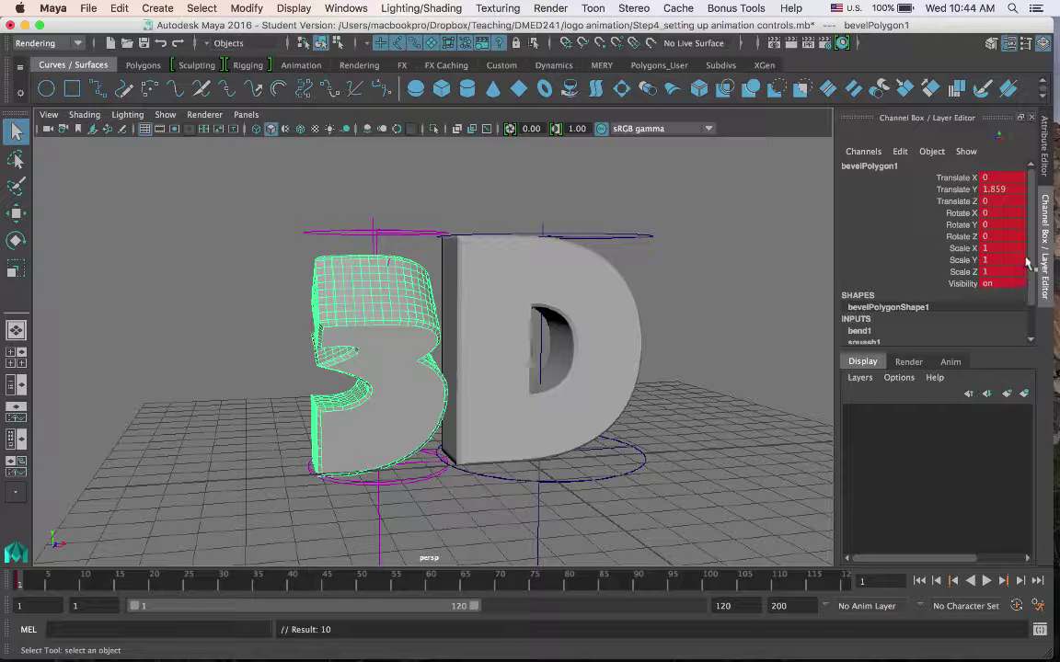
{"action": "scroll", "coordinate": [929, 236], "scroll_direction": "down", "scroll_amount": 2}
{"action": "left_click", "coordinate": [863, 291]}
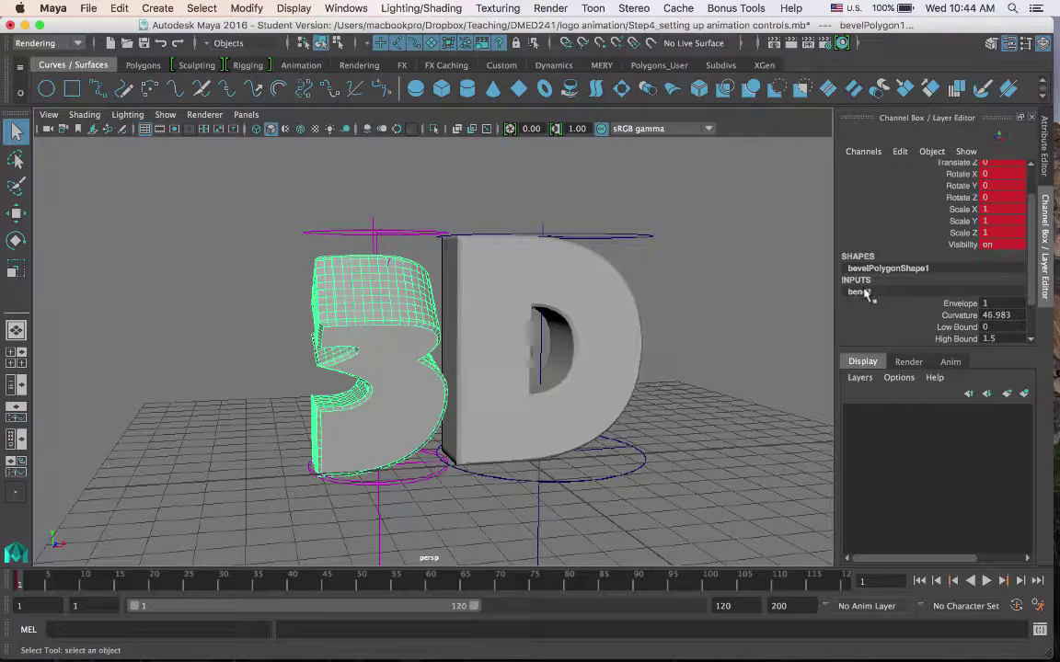
{"action": "scroll", "coordinate": [993, 291], "scroll_direction": "down", "scroll_amount": 2}
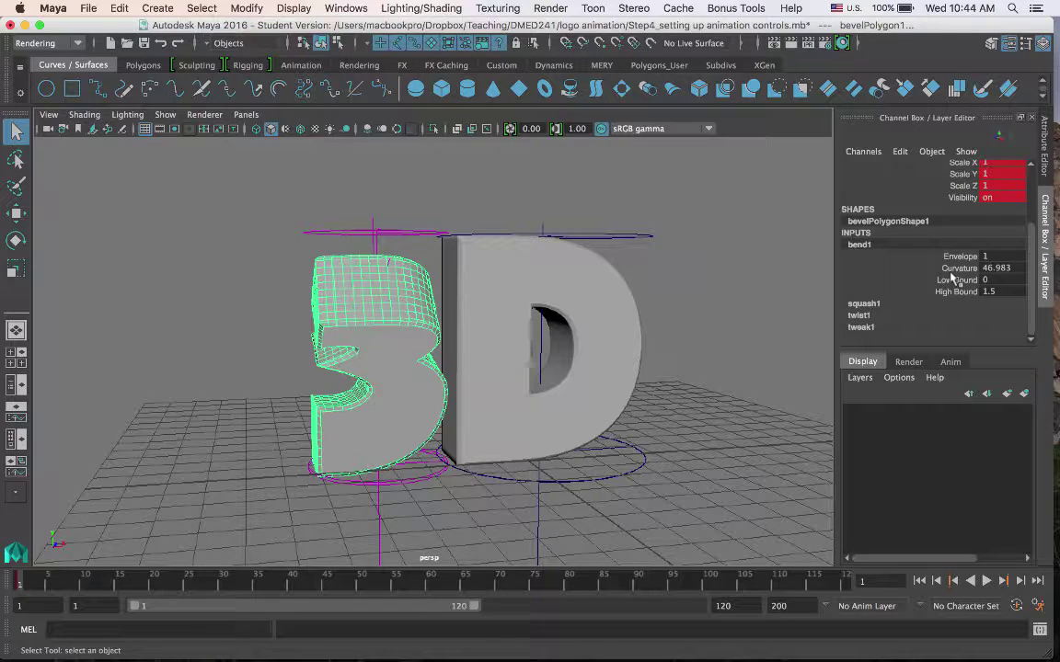
{"action": "key", "text": "s"}
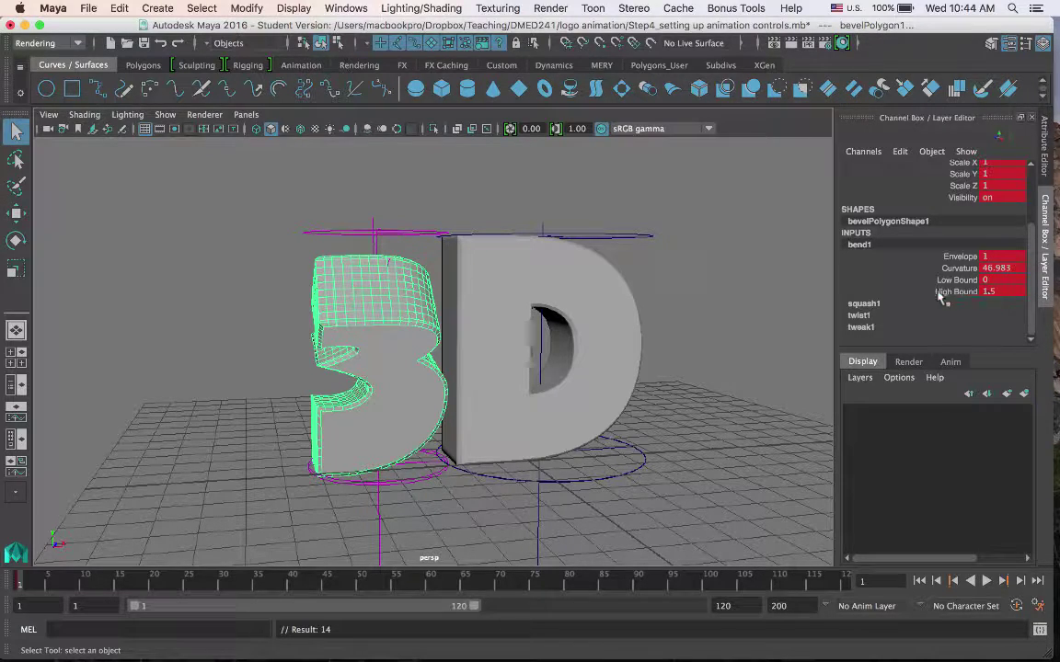
{"action": "left_click", "coordinate": [865, 303]}
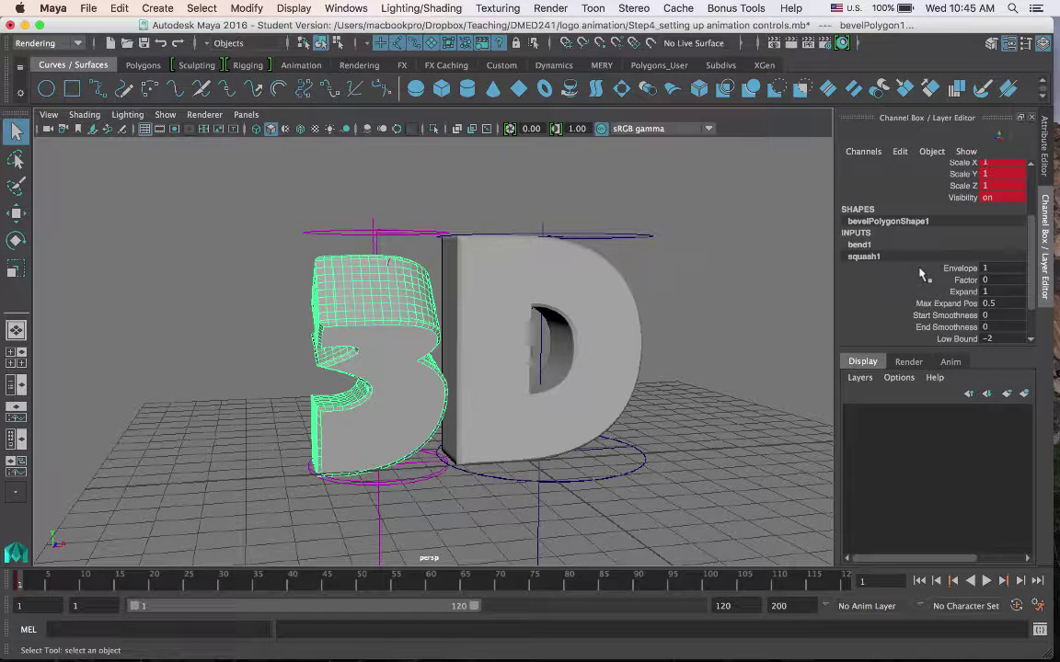
{"action": "left_click", "coordinate": [859, 245]}
- Undo the keyframes and the bend applied to the 3
{"action": "key", "text": "z"}
{"action": "key", "text": "z"}
{"action": "key", "text": "z"}
{"action": "key", "text": "z"}
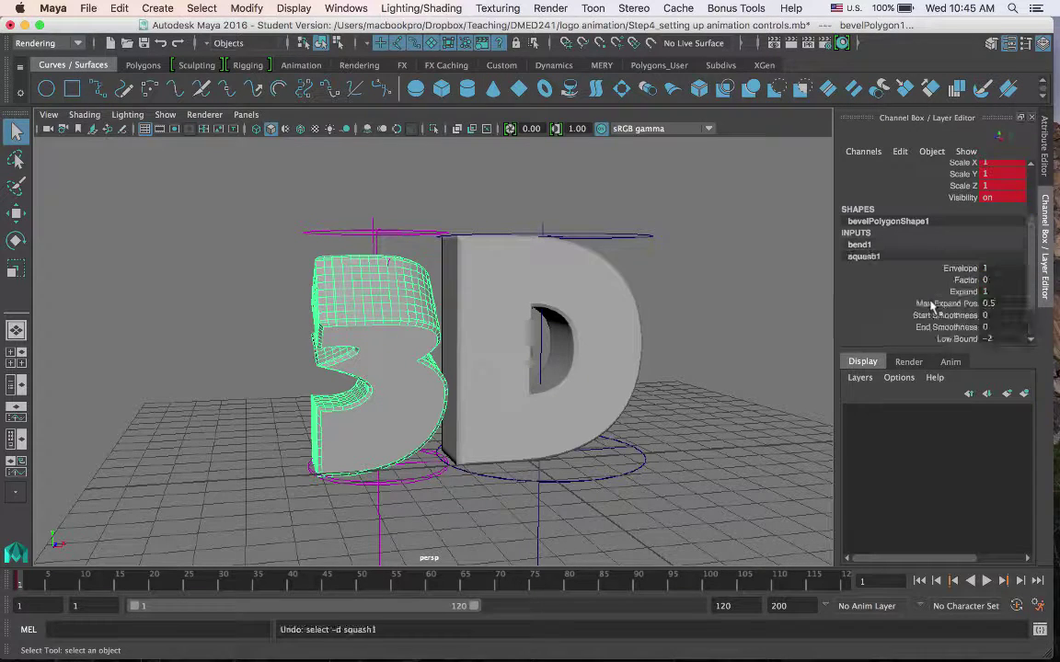
{"action": "key", "text": "z"}
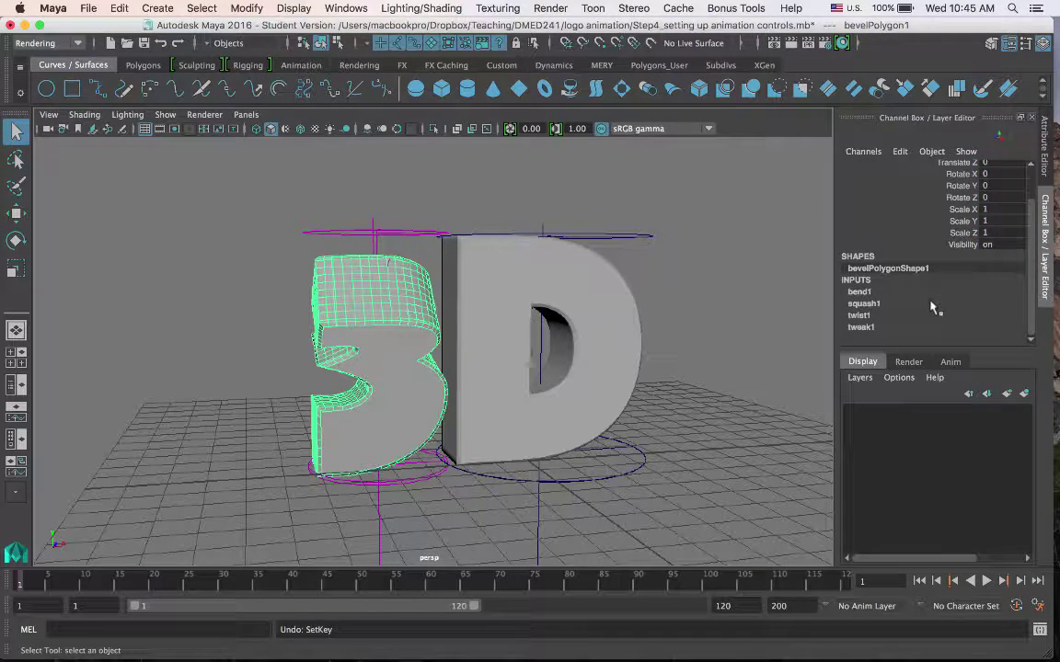
{"action": "key", "text": "z"}
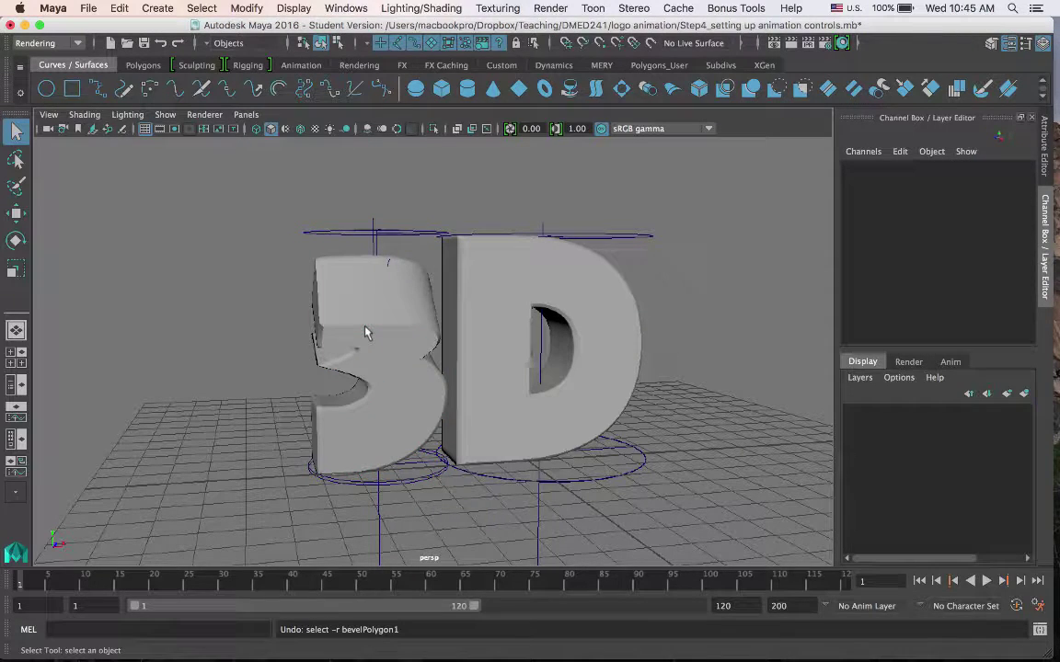
{"action": "key", "text": "z"}
{"action": "key", "text": "z"}
{"action": "key", "text": "z"}
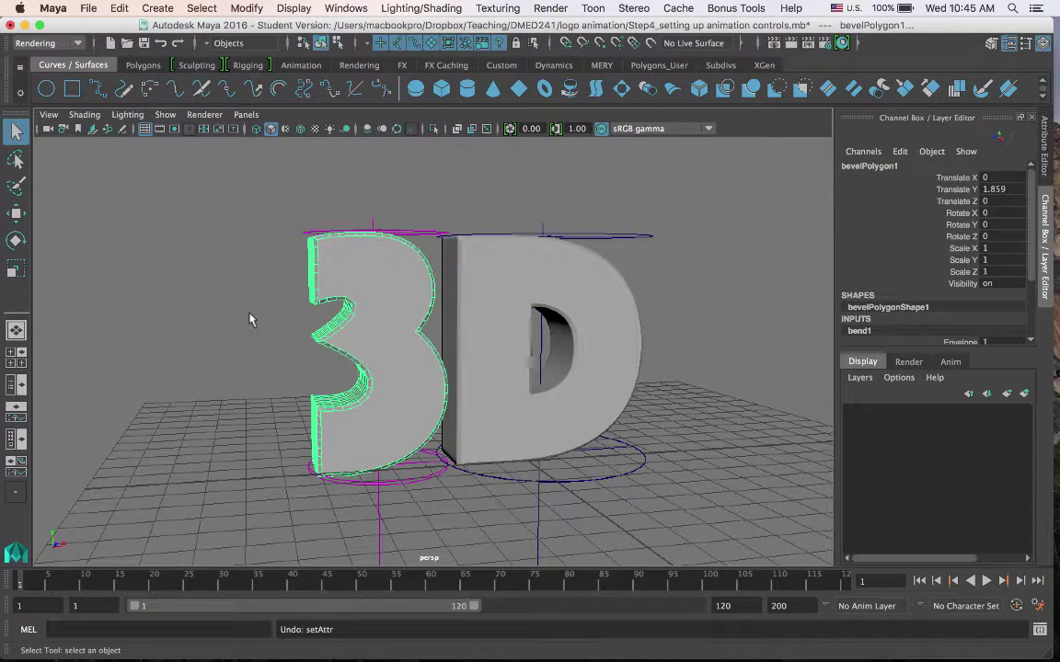
- Create a NURBS circle at the origin and move it beneath the 3, to about -4.357 in X
{"action": "left_click", "coordinate": [273, 333]}
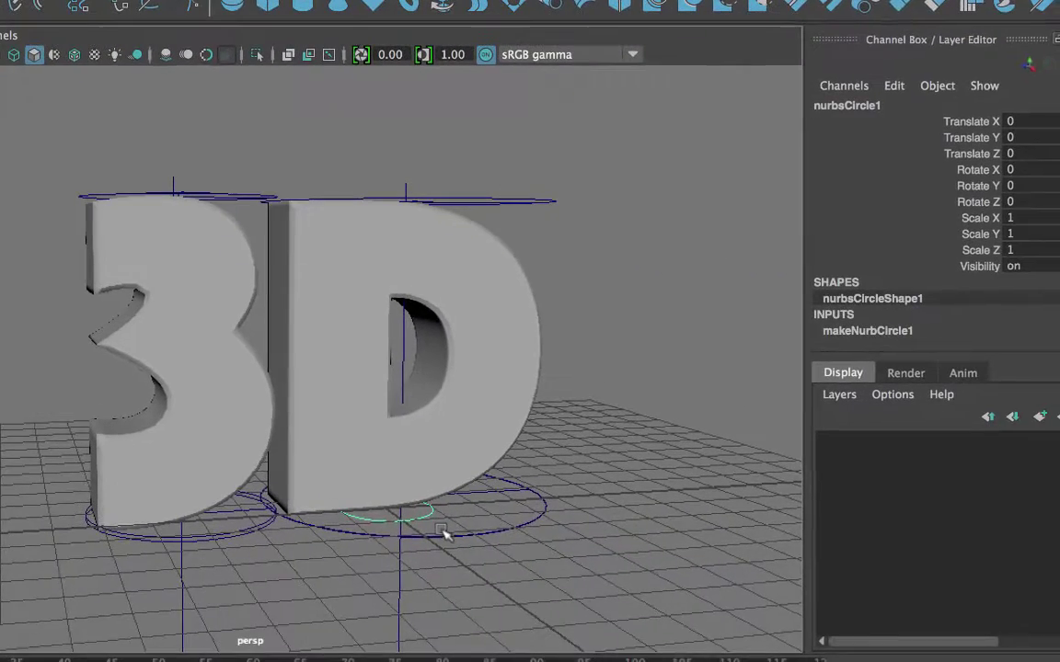
{"action": "key", "text": "w"}
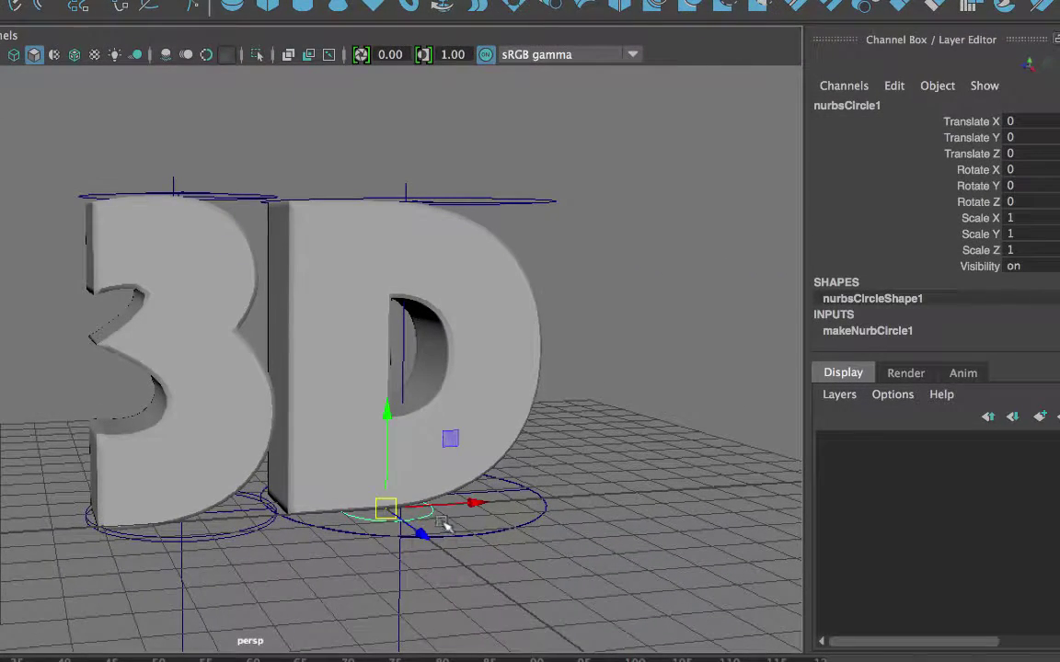
{"action": "left_click_drag", "start_coordinate": [476, 503], "coordinate": [278, 506]}
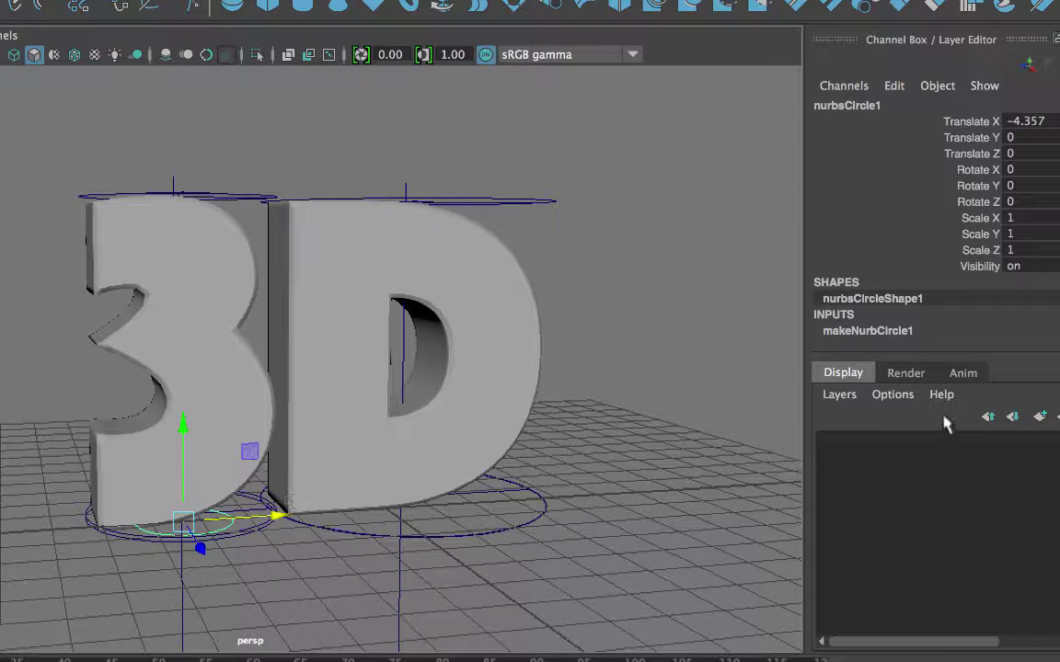
- Set the circle's radius to 2.2 in its makeNurbCircle1 construction settings
{"action": "left_click", "coordinate": [891, 336]}
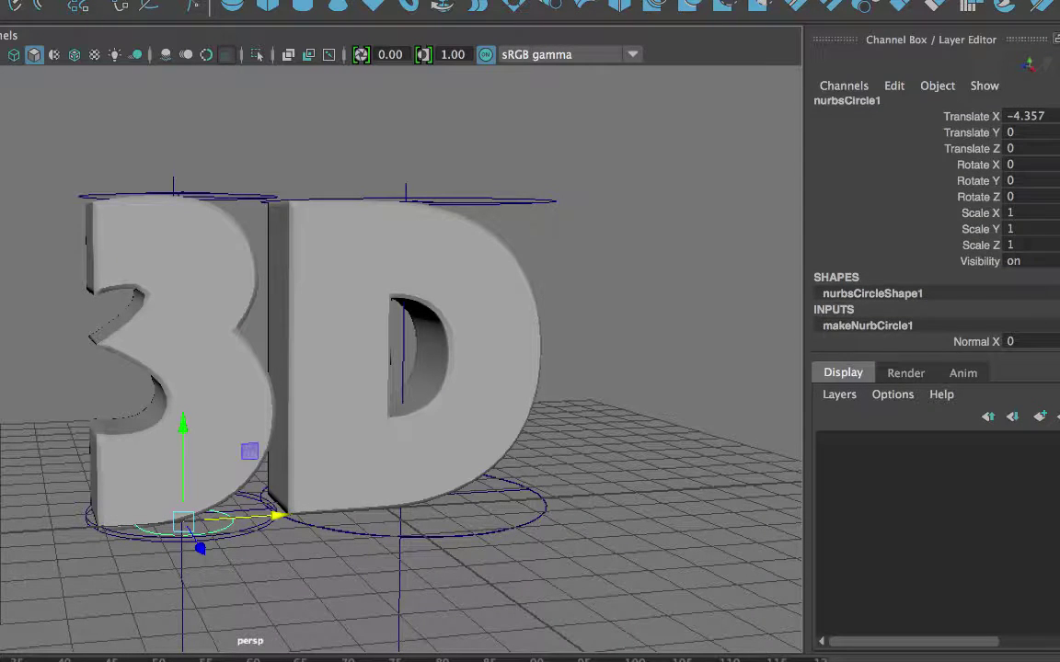
{"action": "scroll", "coordinate": [933, 221], "scroll_direction": "down", "scroll_amount": 5}
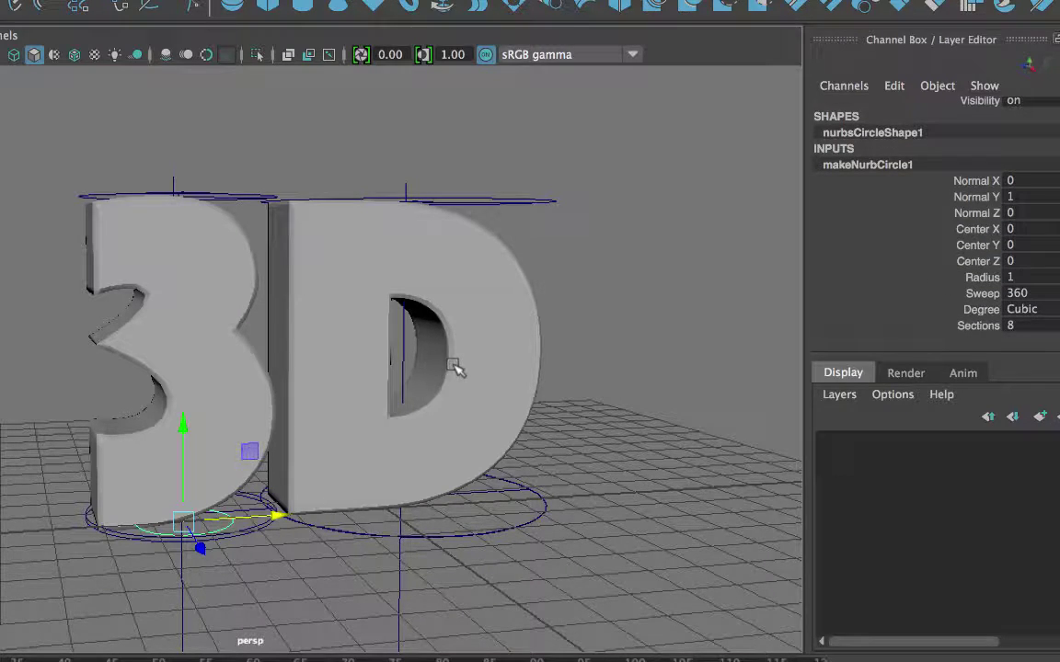
{"action": "left_click", "coordinate": [975, 277]}
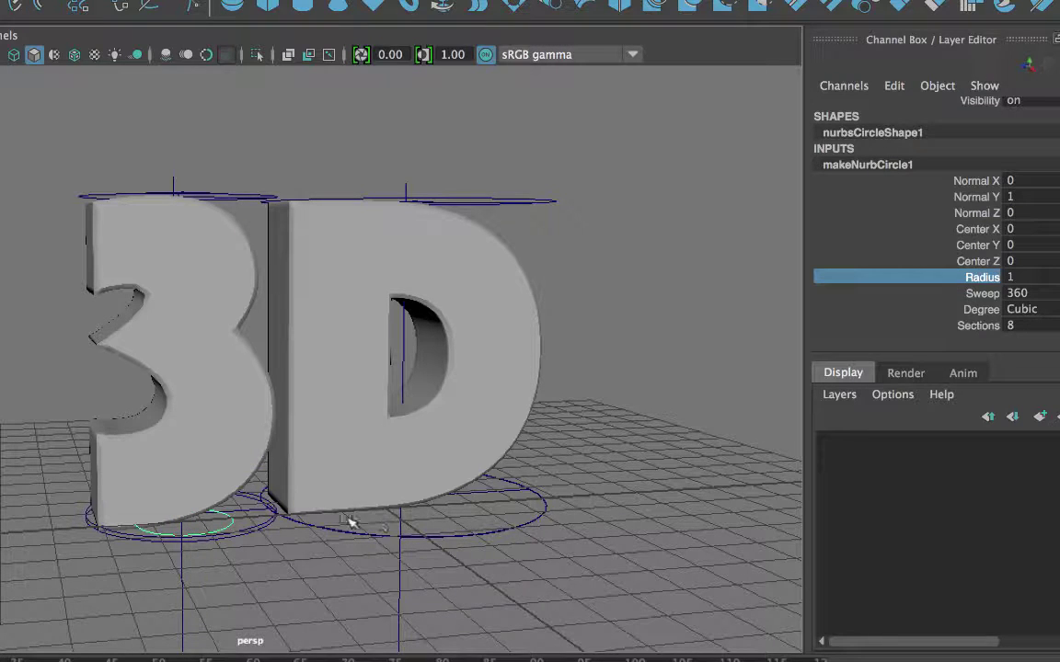
{"action": "middle_click_drag", "start_coordinate": [657, 355], "coordinate": [665, 354]}
- Center the circle around the base of the 3, at about -4.513 in X and -1.01 in Z
{"action": "left_click_drag", "start_coordinate": [372, 444], "coordinate": [488, 458], "text": "alt"}
{"action": "key", "text": "w"}
{"action": "left_click_drag", "start_coordinate": [402, 539], "coordinate": [699, 516]}
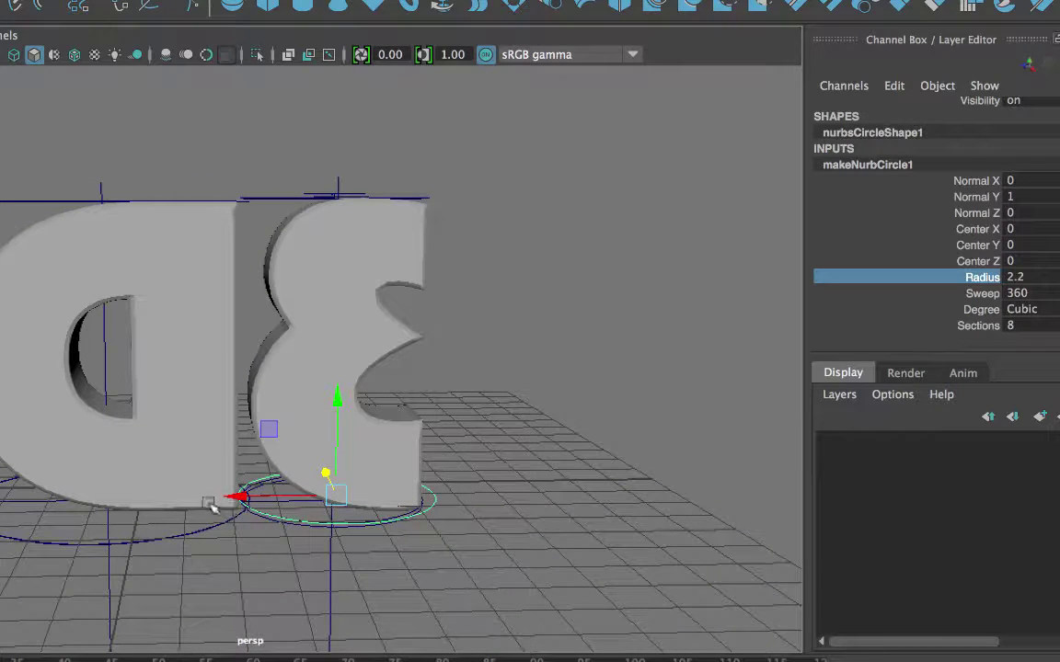
{"action": "left_click_drag", "start_coordinate": [237, 496], "coordinate": [263, 499]}
{"action": "left_click_drag", "start_coordinate": [732, 494], "coordinate": [272, 502], "text": "alt"}
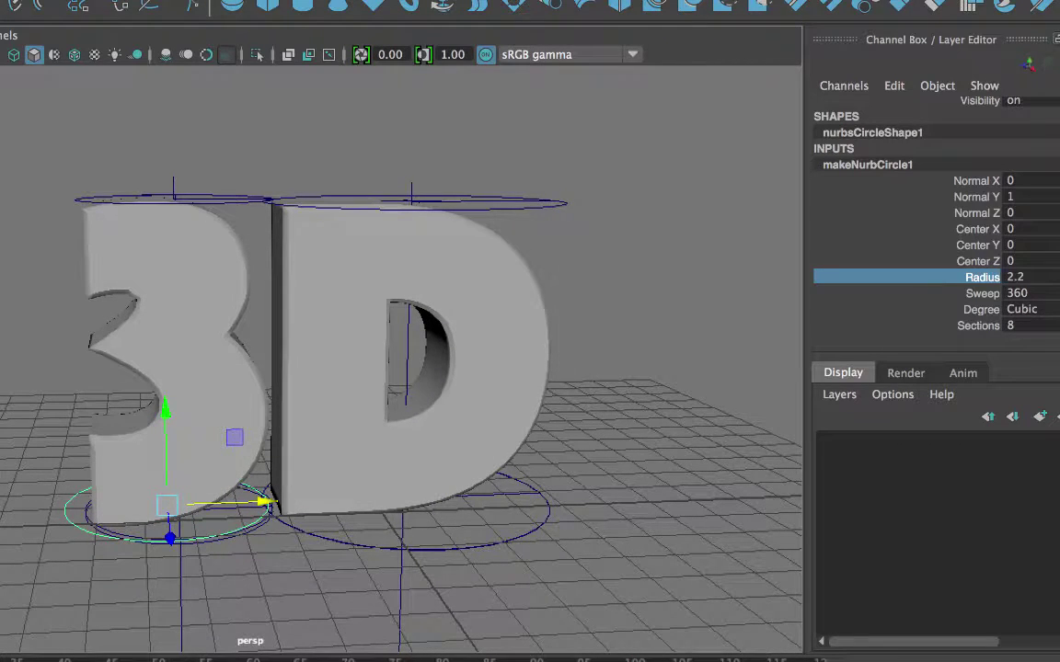
- Rename the circle control_3
{"action": "scroll", "coordinate": [933, 230], "scroll_direction": "up", "scroll_amount": 5}
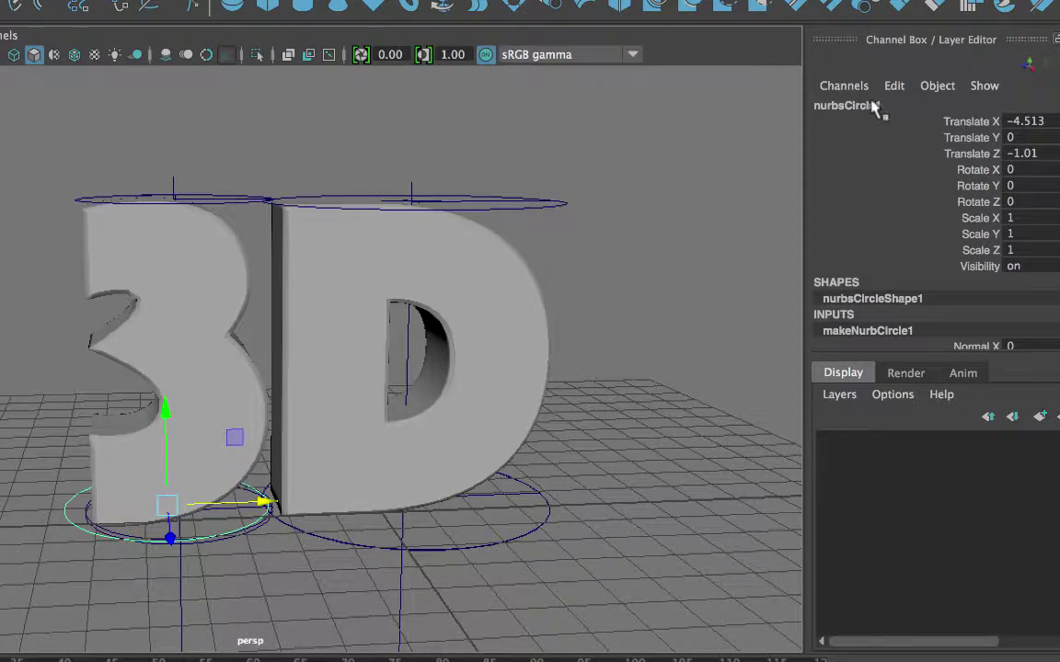
{"action": "double_click", "coordinate": [871, 105]}
{"action": "type", "text": "control_3"}
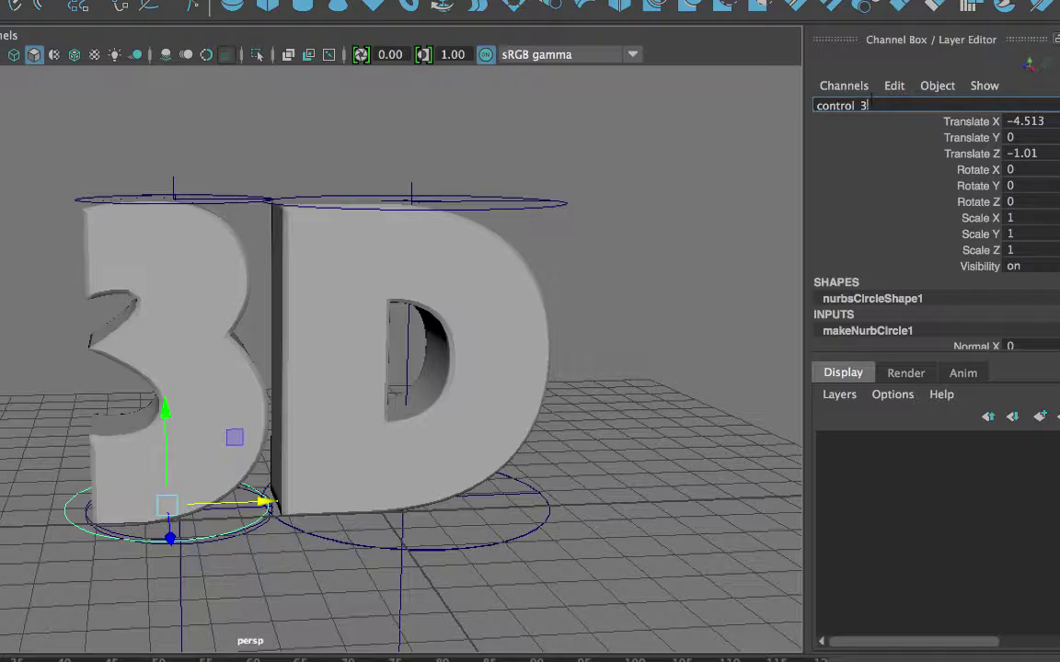
{"action": "key", "text": "Return"}
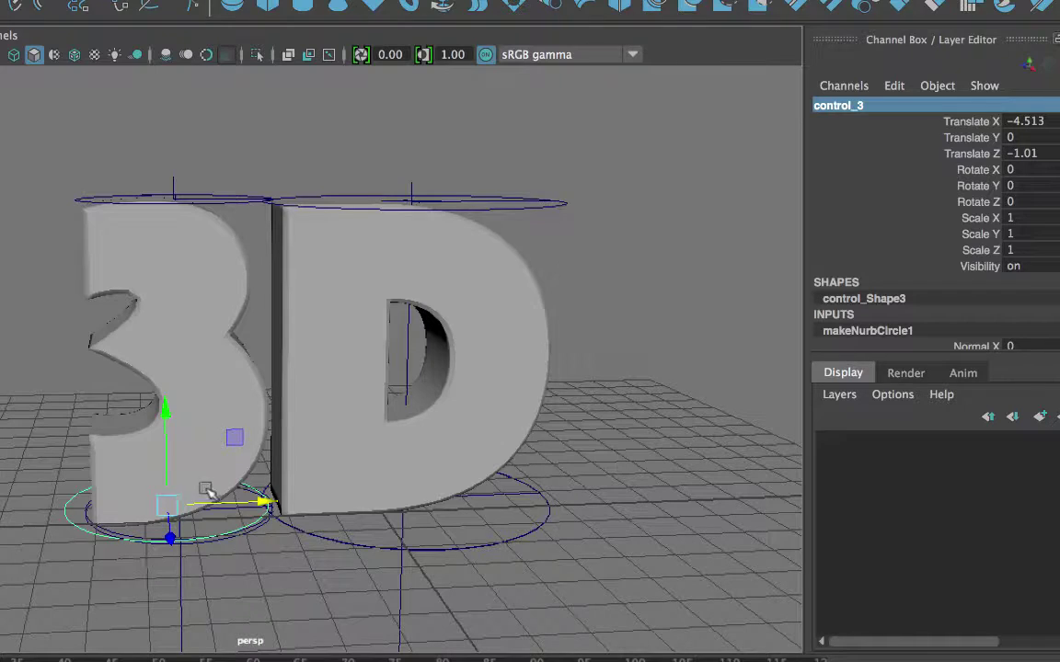
- Try moving control_3 up and sideways to about X -3.364 and Y 2.618, and undo that move
{"action": "left_click", "coordinate": [61, 534]}
{"action": "left_click", "coordinate": [68, 521]}
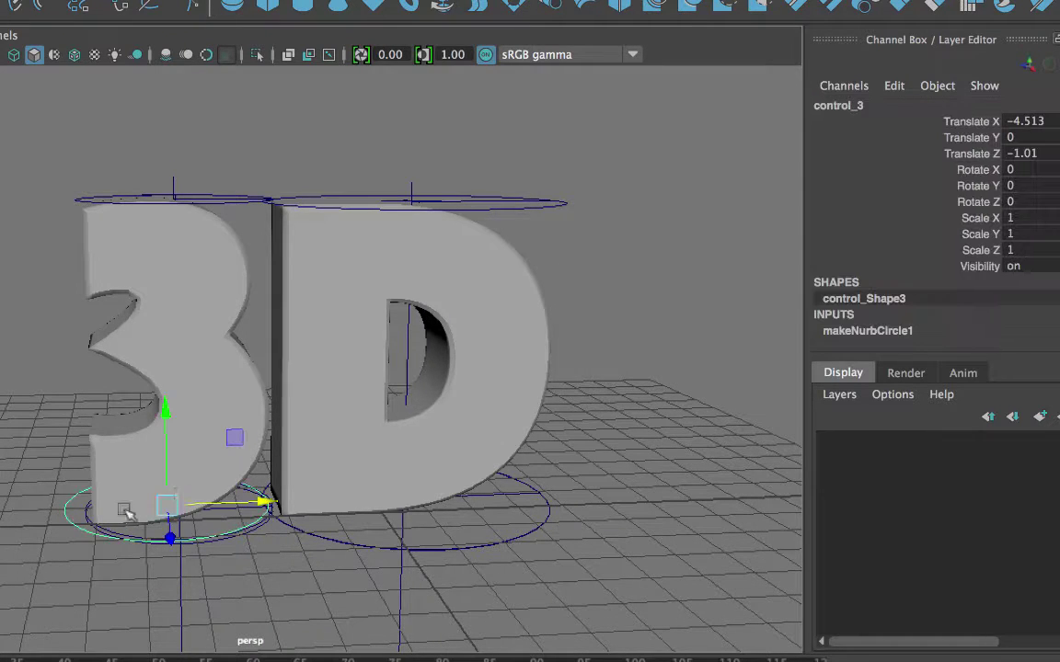
{"action": "left_click_drag", "start_coordinate": [231, 438], "coordinate": [262, 313]}
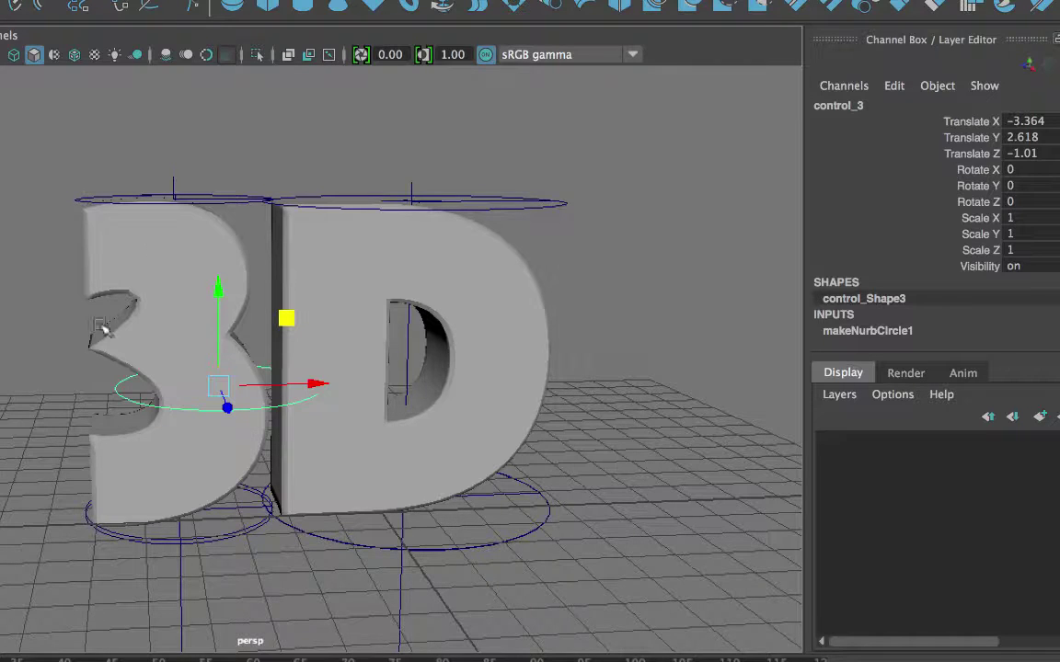
{"action": "key", "text": "ctrl+z"}
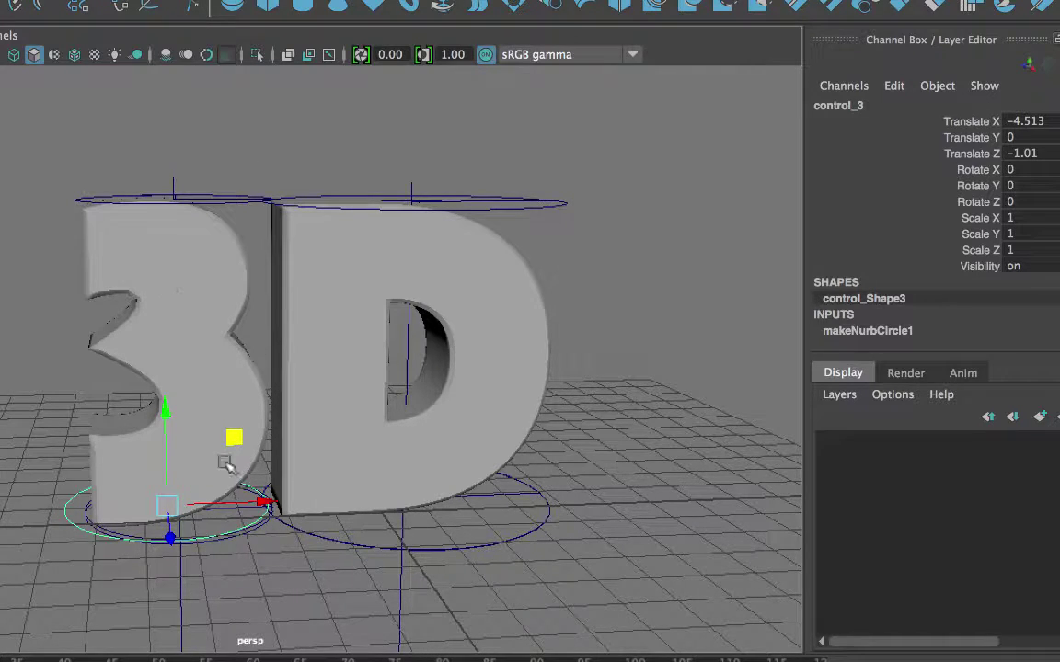
- Freeze the transformations of the control_3 circle
{"action": "left_click", "coordinate": [71, 547]}
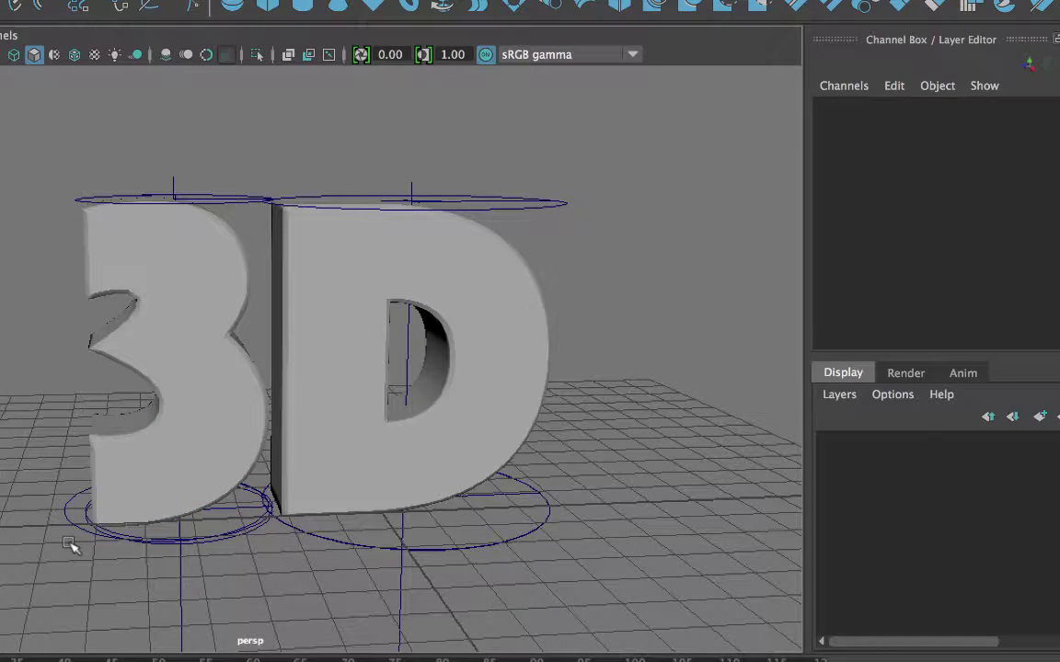
{"action": "left_click", "coordinate": [76, 528]}
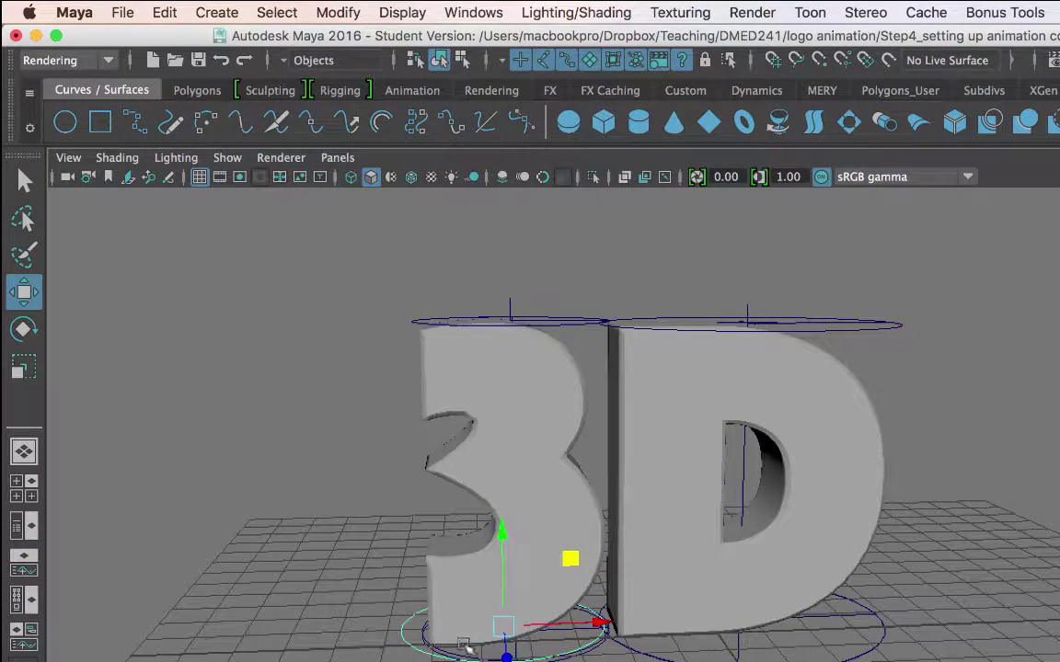
{"action": "left_click", "coordinate": [337, 13]}
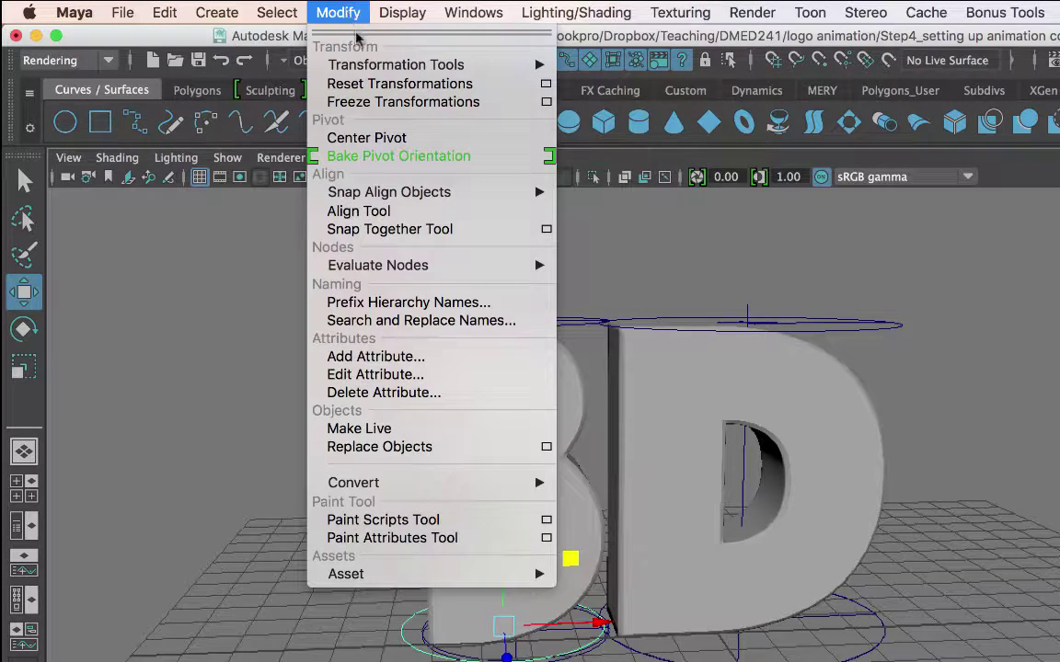
{"action": "left_click", "coordinate": [380, 101]}
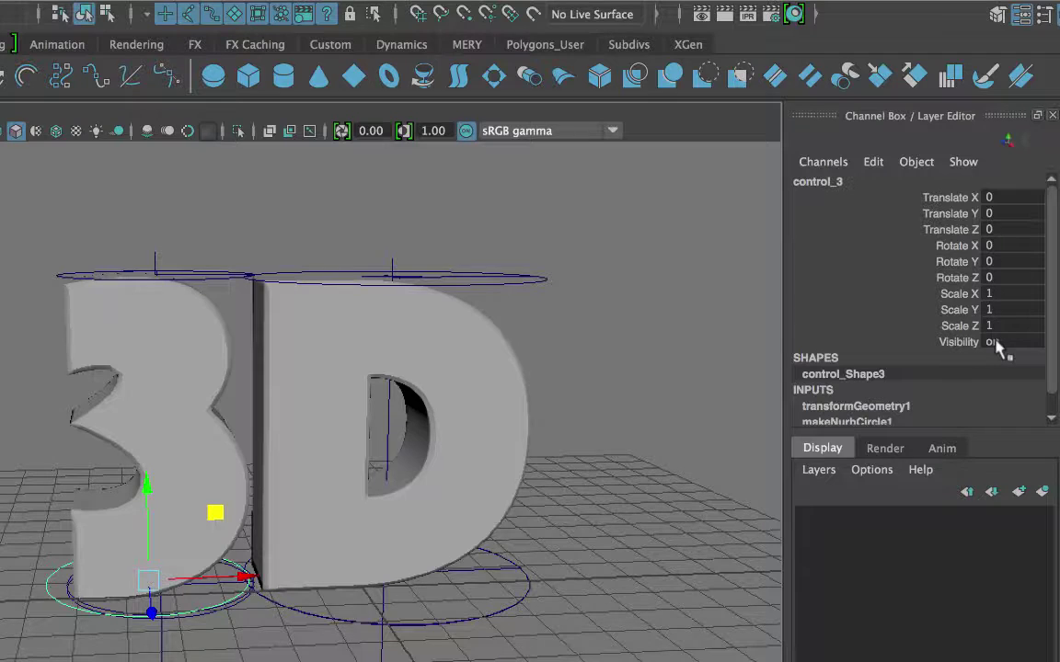
- Parent the 3 mesh under the control_3 circle
{"action": "left_click", "coordinate": [80, 331]}
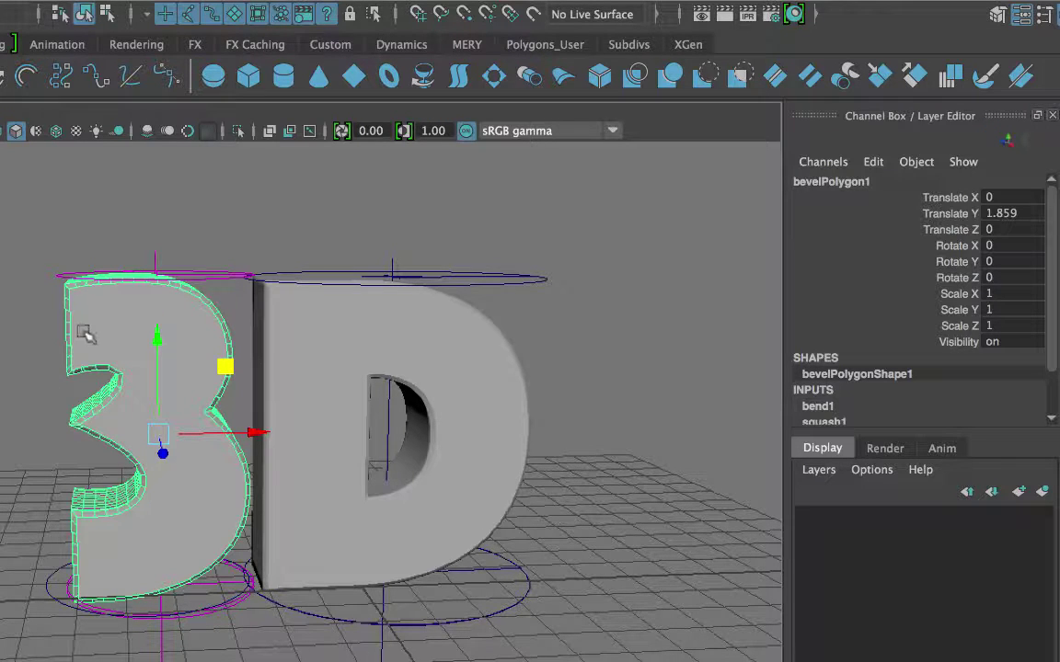
{"action": "left_click", "coordinate": [47, 587]}
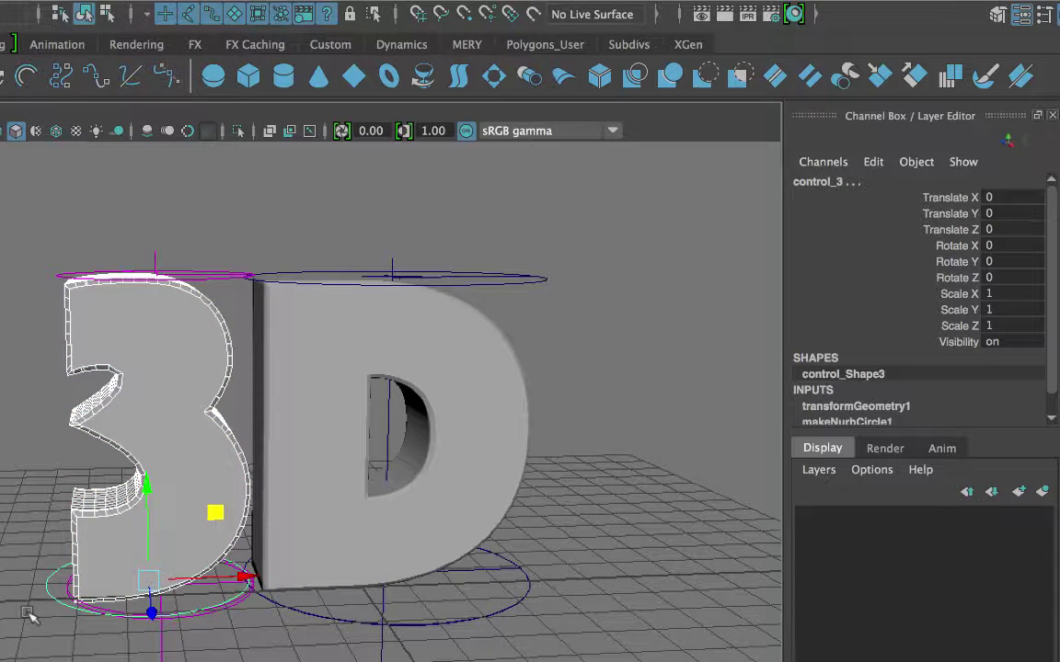
{"action": "key", "text": "ctrl+z"}
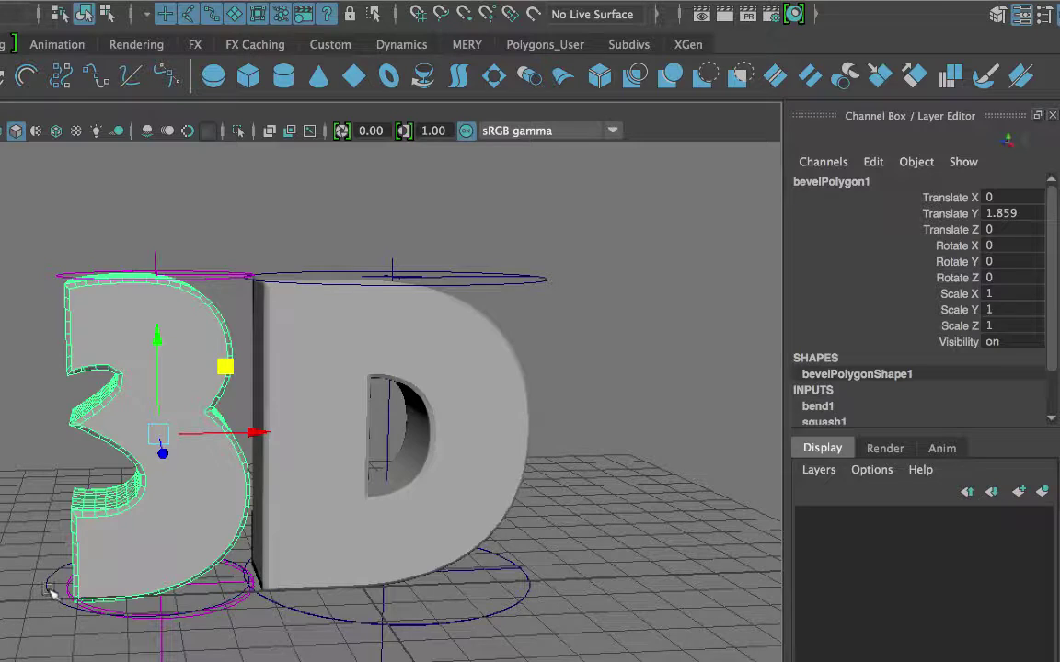
- Try moving control_3 up and sideways to about X 10.29 and Y 2.295, and undo that move
{"action": "left_click", "coordinate": [53, 593]}
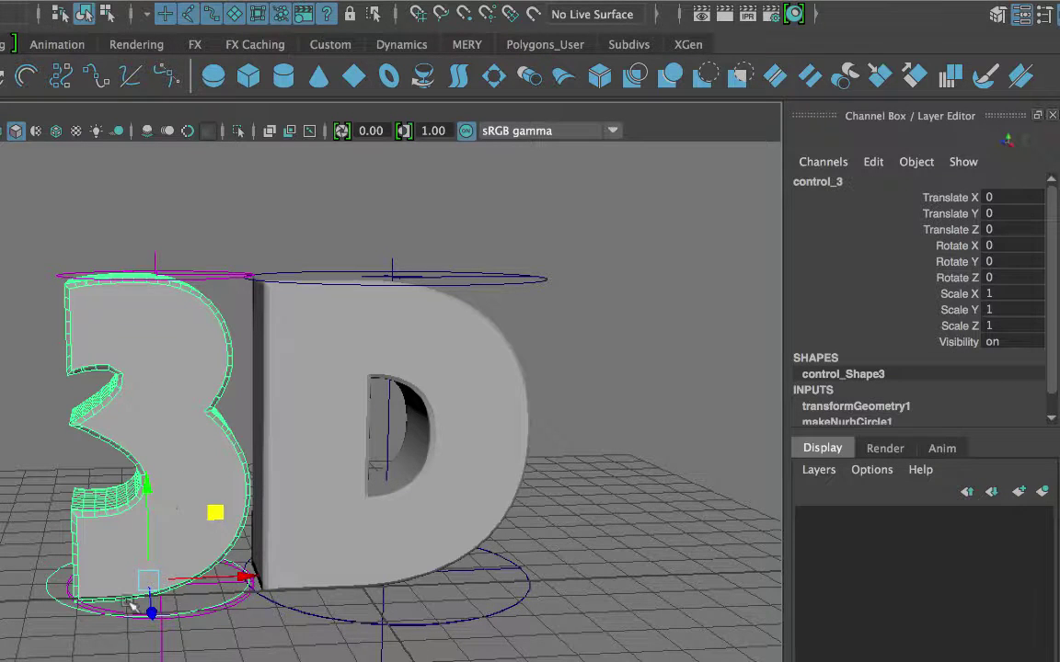
{"action": "left_click_drag", "start_coordinate": [214, 510], "coordinate": [680, 399]}
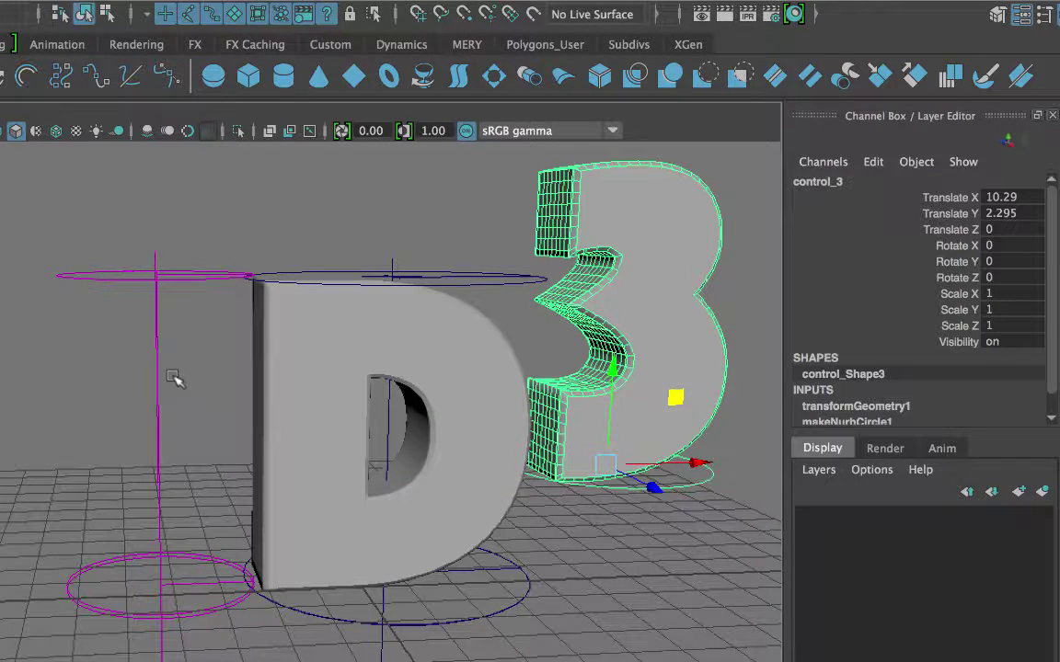
{"action": "key", "text": "ctrl+z"}
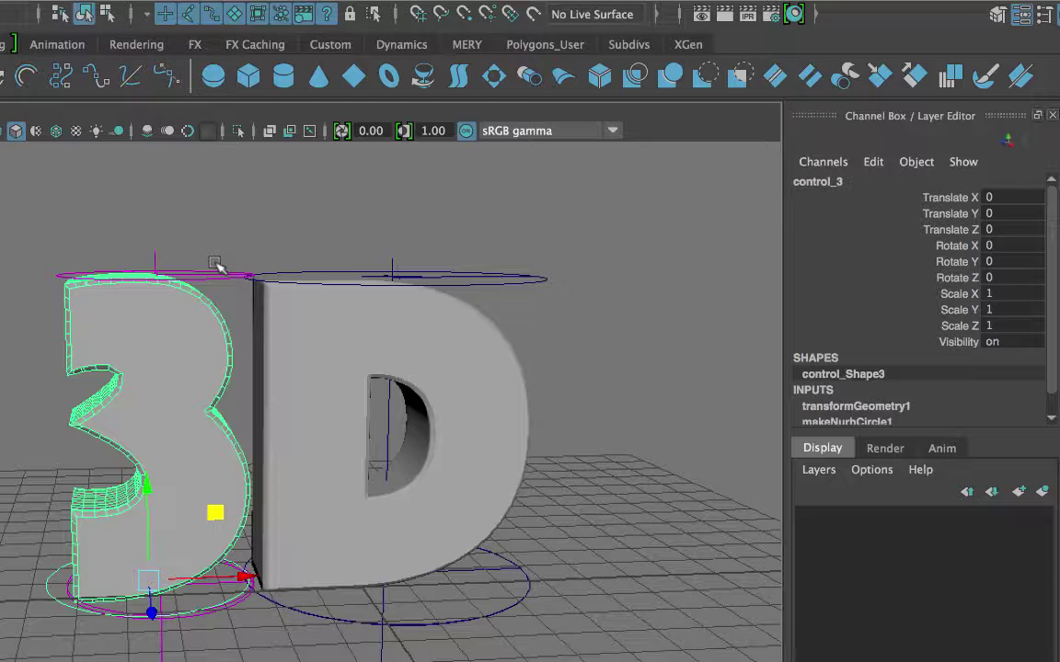
- Try bending the 3 forward by interactively adjusting the Curvature of its bend1 deformer
{"action": "left_click", "coordinate": [83, 640]}
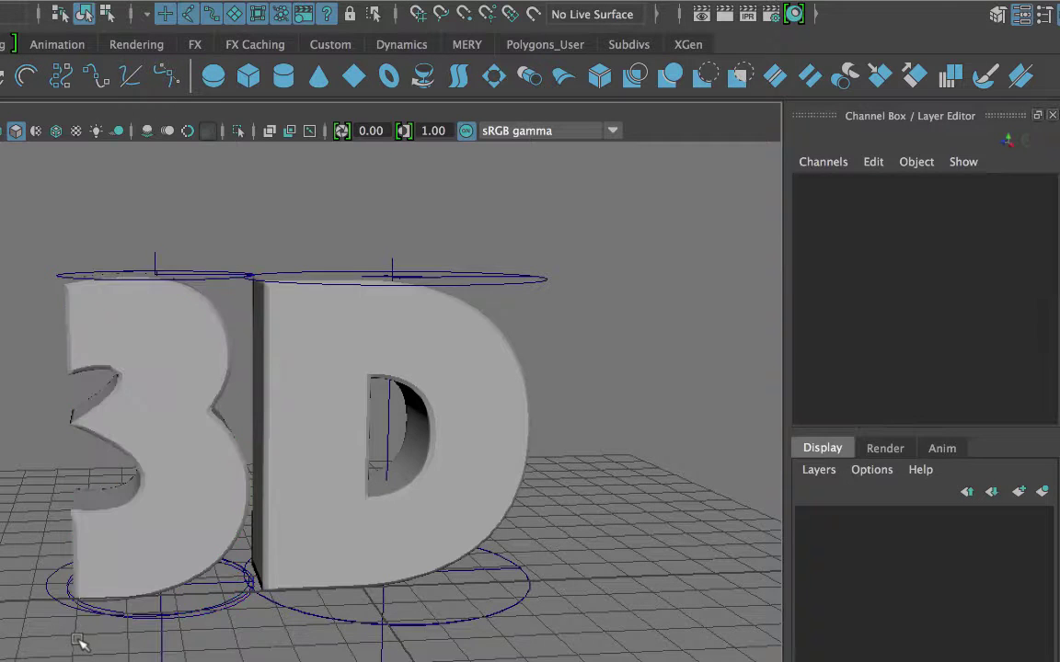
{"action": "left_click", "coordinate": [69, 611]}
{"action": "left_click", "coordinate": [63, 626]}
{"action": "left_click_drag", "start_coordinate": [138, 552], "coordinate": [190, 585], "text": "alt"}
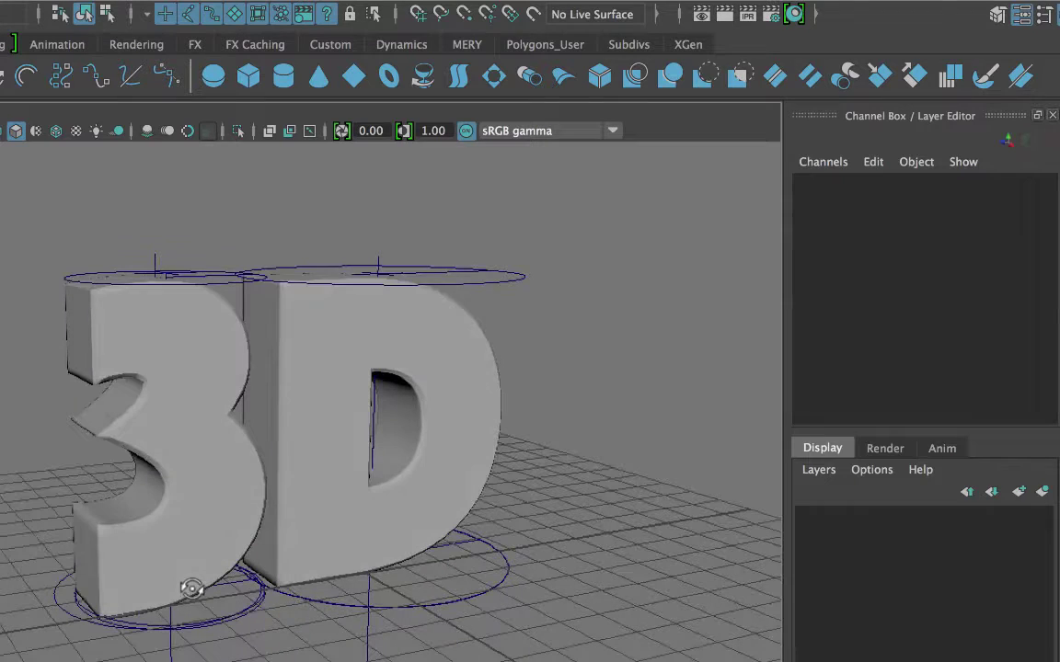
{"action": "left_click", "coordinate": [127, 372]}
{"action": "scroll", "coordinate": [874, 339], "scroll_direction": "down", "scroll_amount": 2}
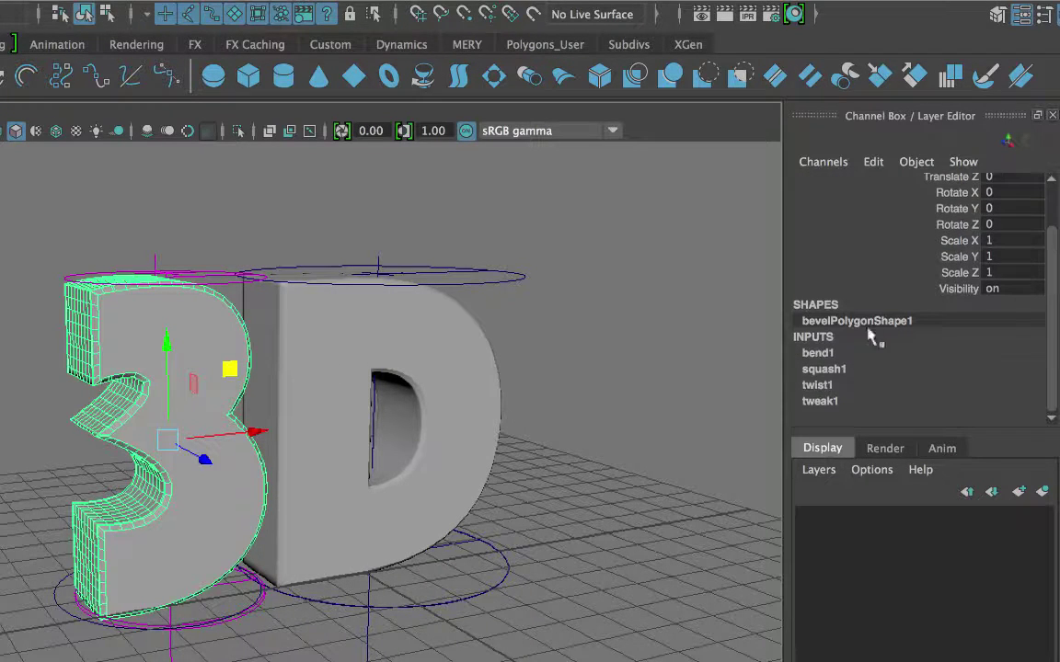
{"action": "left_click", "coordinate": [831, 354]}
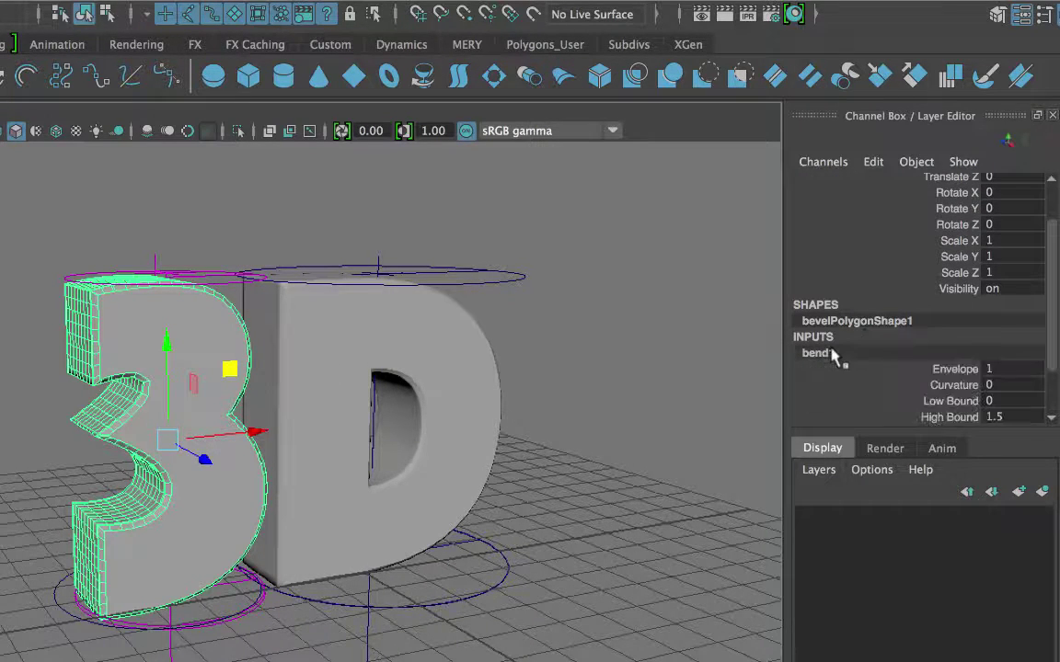
{"action": "left_click", "coordinate": [954, 385]}
{"action": "middle_click_drag", "start_coordinate": [570, 334], "coordinate": [603, 345]}
{"action": "left_click", "coordinate": [15, 550]}
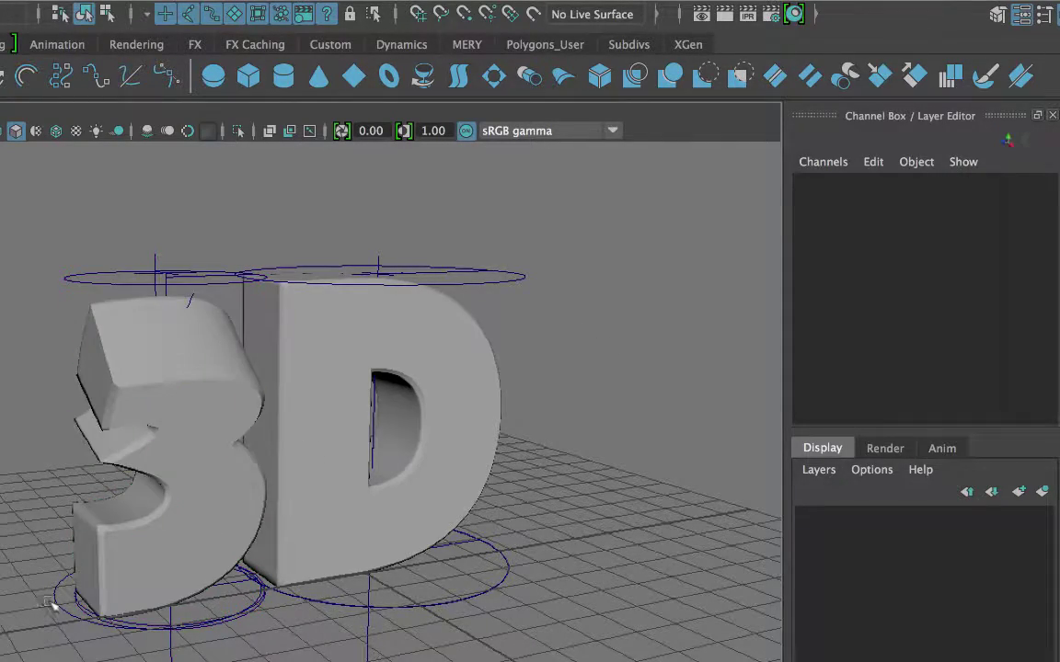
- Try moving control_3 in depth while the 3 is bent, and undo both the move and the bend
{"action": "left_click", "coordinate": [53, 602]}
{"action": "left_click_drag", "start_coordinate": [53, 602], "coordinate": [166, 299], "text": "alt"}
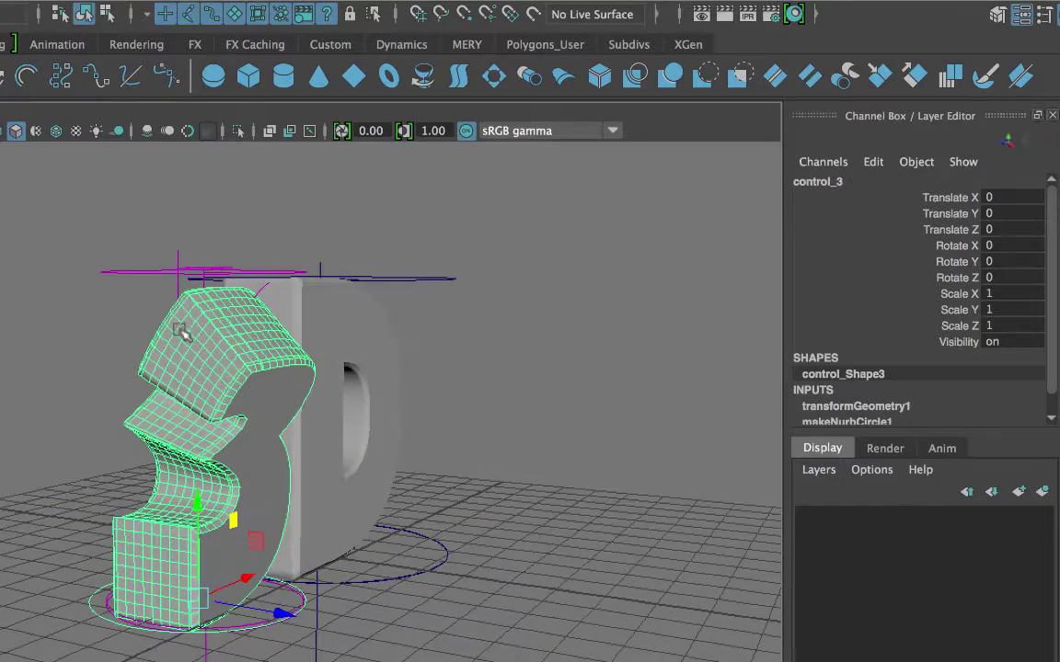
{"action": "left_click_drag", "start_coordinate": [254, 541], "coordinate": [412, 533]}
{"action": "key", "text": "ctrl+z"}
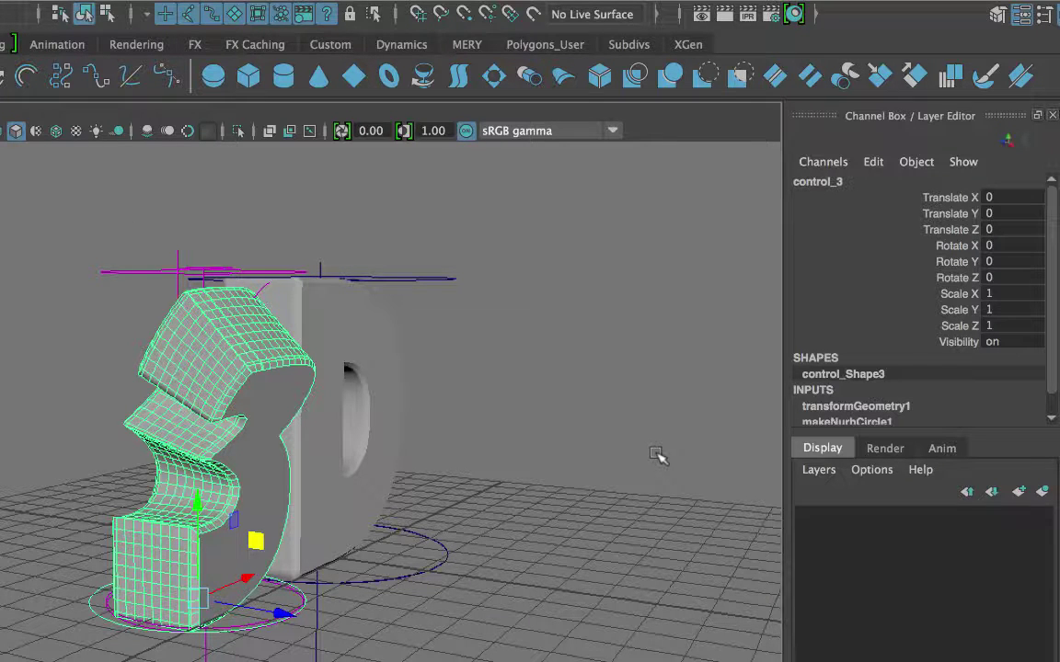
{"action": "key", "text": "z"}
{"action": "key", "text": "z"}
{"action": "key", "text": "z"}
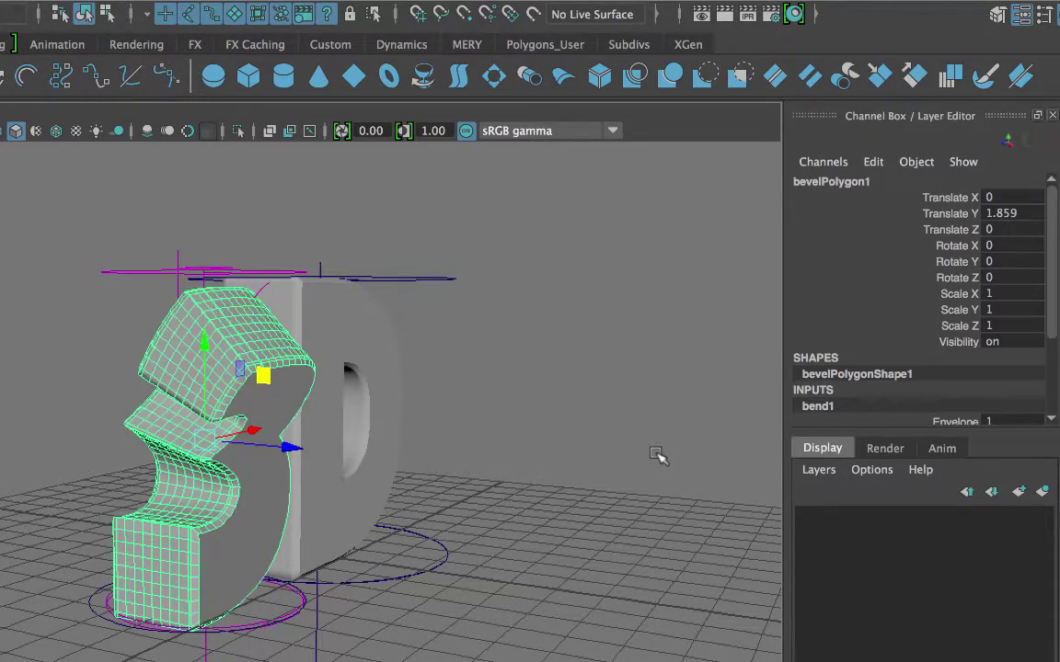
{"action": "left_click_drag", "start_coordinate": [507, 376], "coordinate": [358, 336], "text": "alt"}
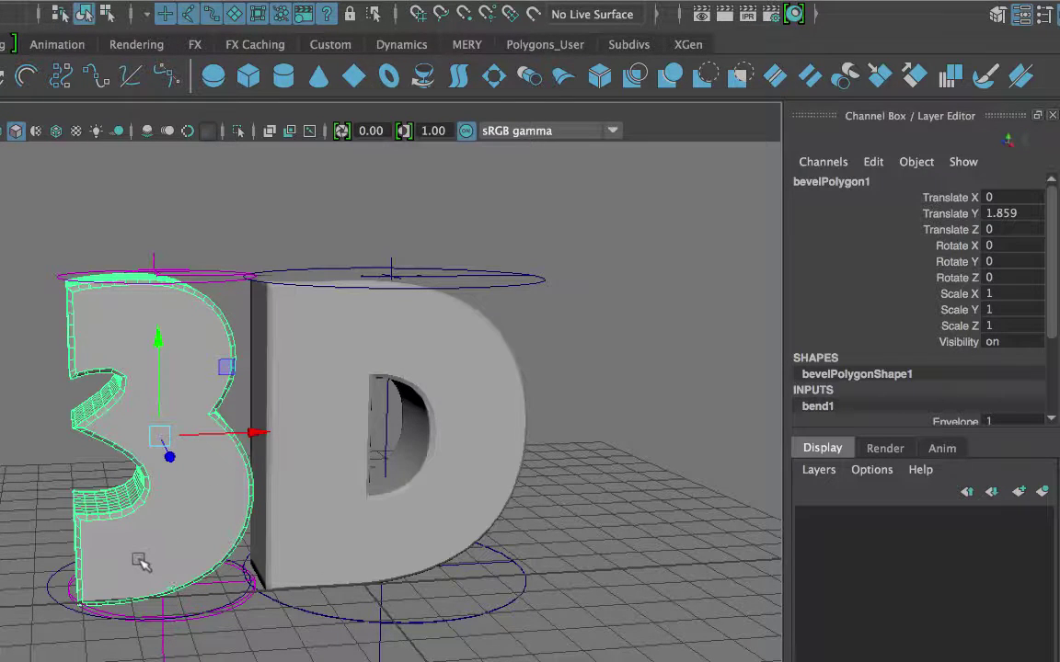
- Parent the squash1Handle, twist1Handle and bend1Handle deformer handles of the 3 under control_3
{"action": "left_click_drag", "start_coordinate": [208, 525], "coordinate": [220, 644], "text": "alt"}
{"action": "left_click", "coordinate": [124, 593]}
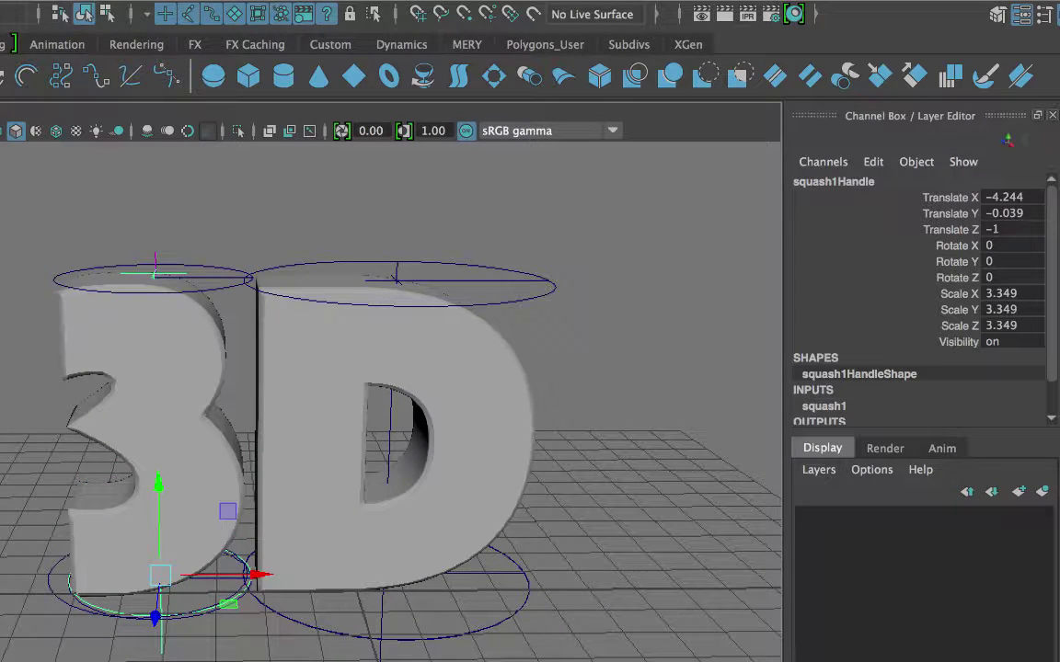
{"action": "left_click", "coordinate": [208, 267]}
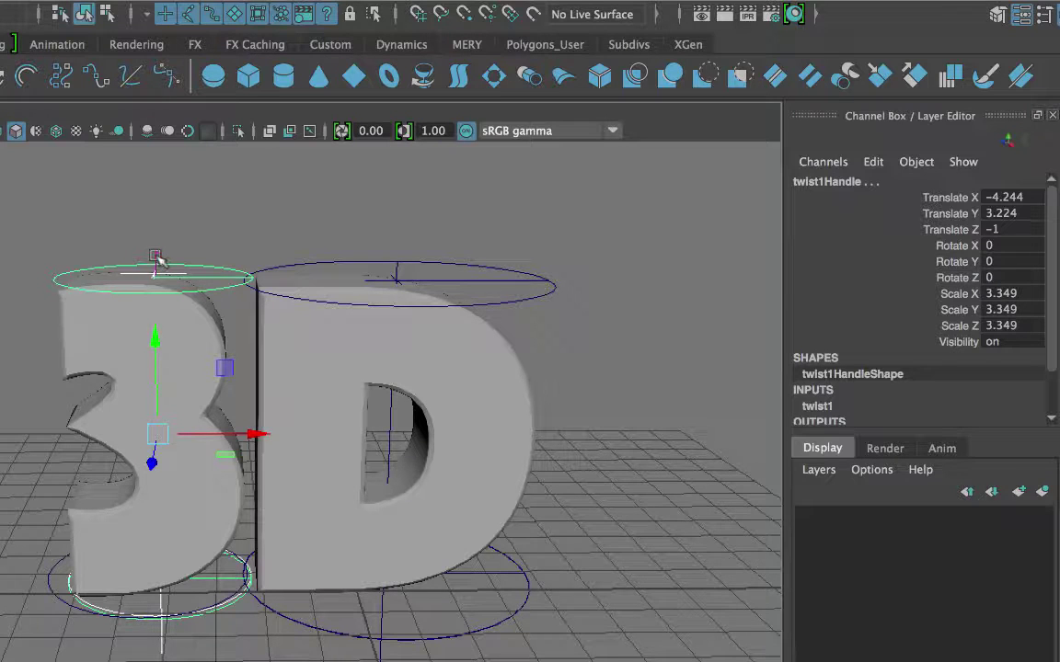
{"action": "left_click", "coordinate": [157, 259]}
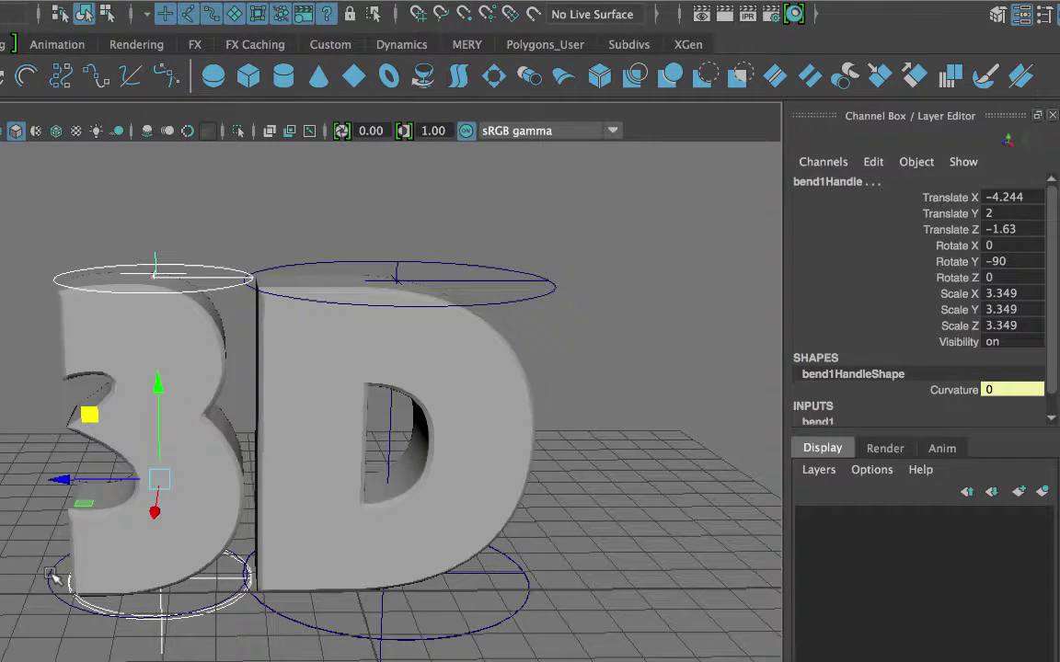
{"action": "left_click", "coordinate": [53, 577]}
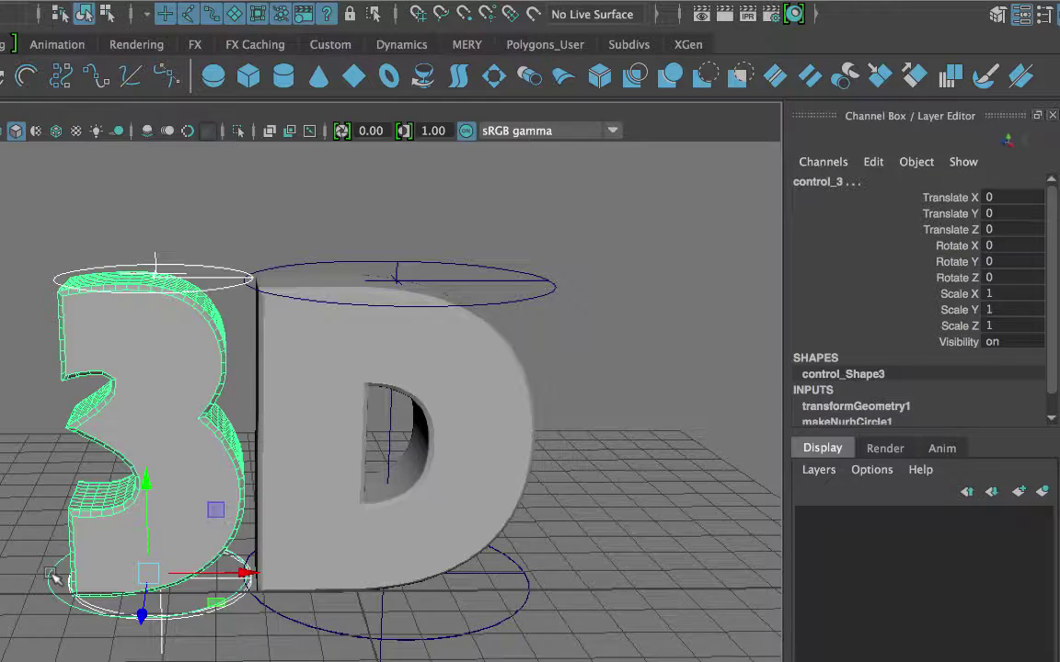
{"action": "key", "text": "ctrl+z"}
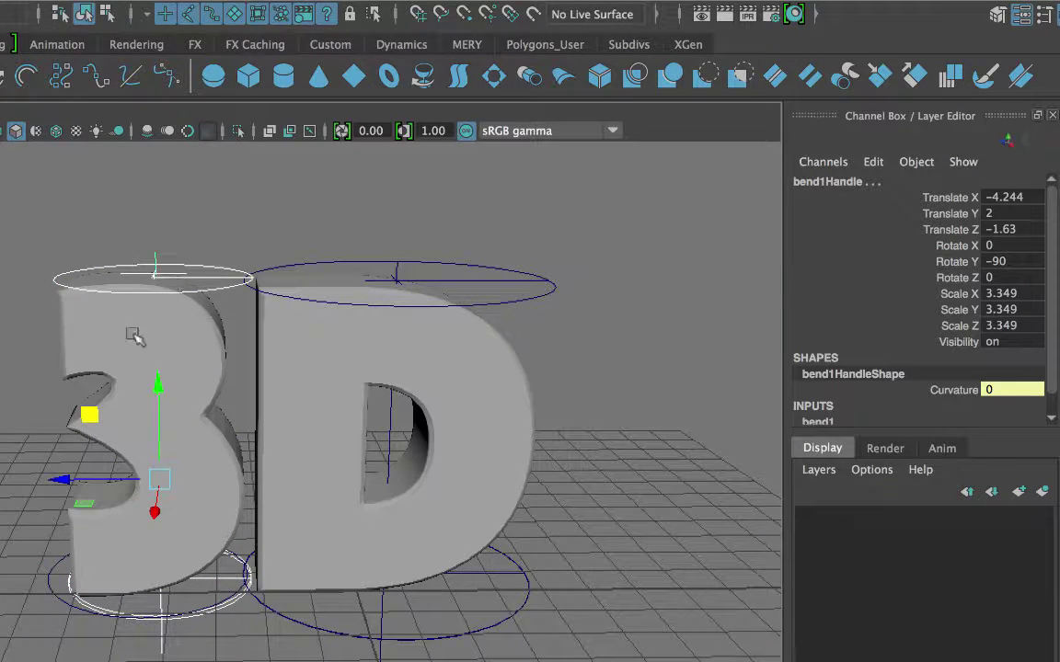
- Try bending the 3 with the Curvature of bend1 after the deformer handles are parented to control_3
{"action": "left_click", "coordinate": [43, 596]}
{"action": "left_click", "coordinate": [52, 585]}
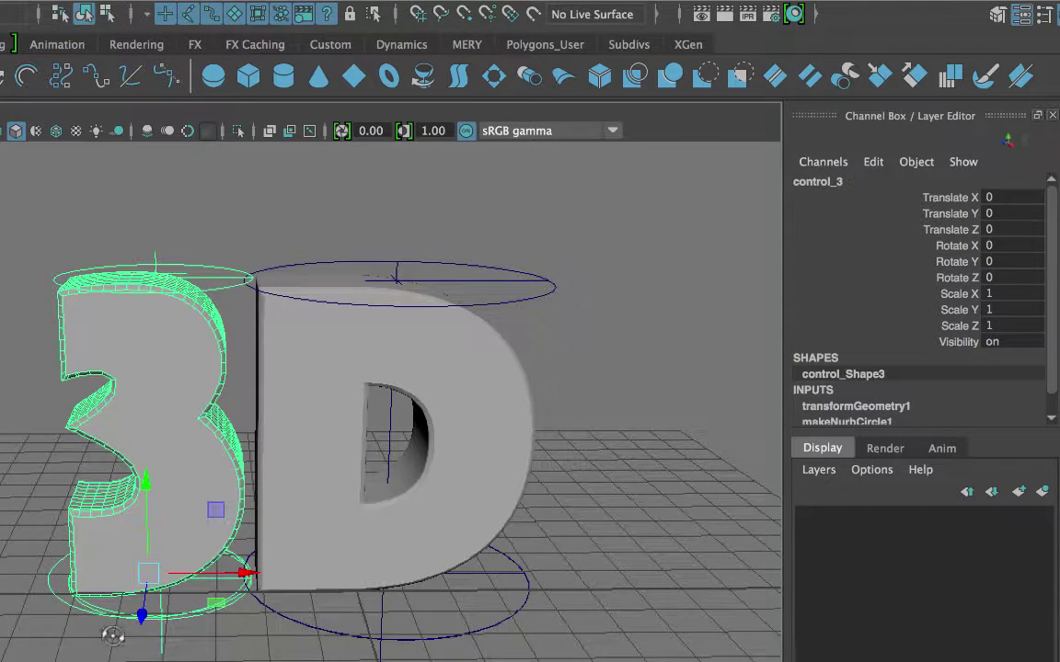
{"action": "left_click_drag", "start_coordinate": [107, 633], "coordinate": [66, 537], "text": "alt"}
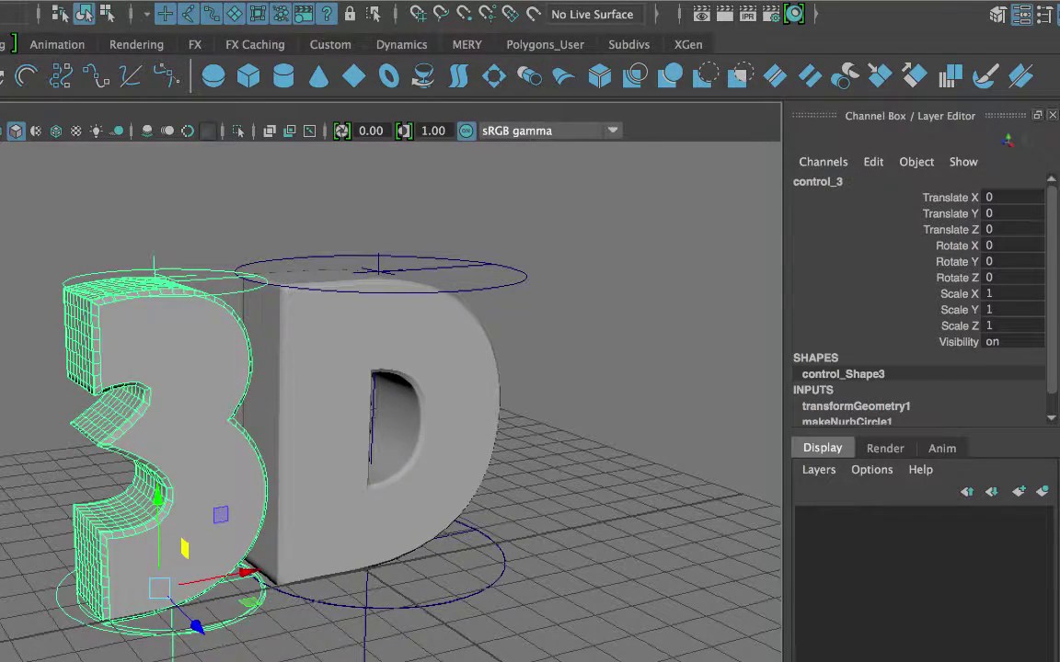
{"action": "left_click", "coordinate": [39, 458]}
{"action": "left_click", "coordinate": [121, 355]}
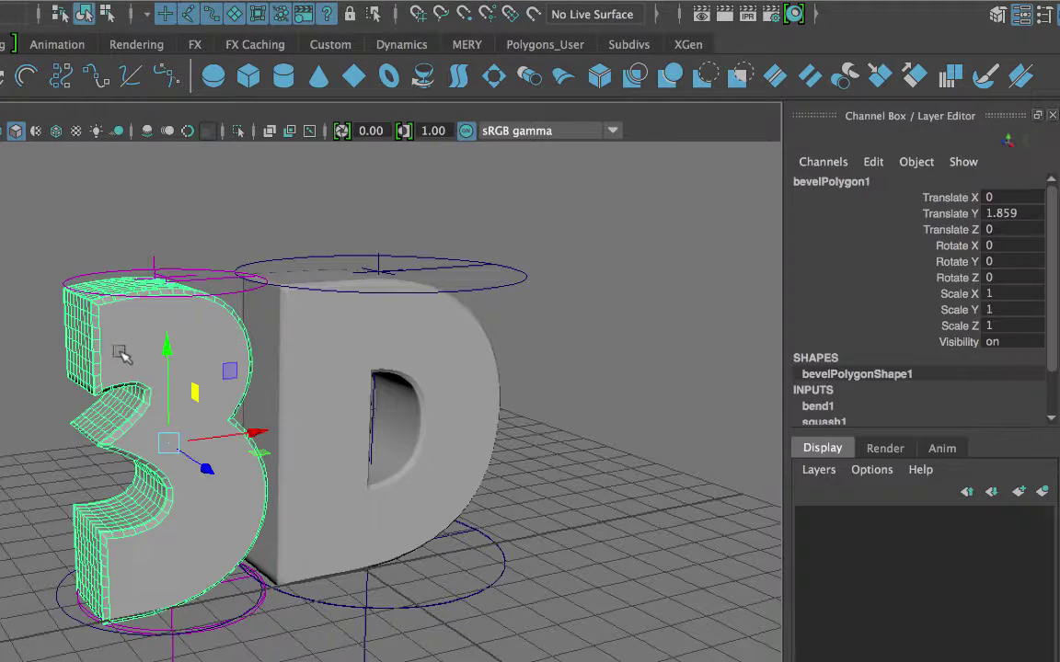
{"action": "scroll", "coordinate": [920, 368], "scroll_direction": "down", "scroll_amount": 2}
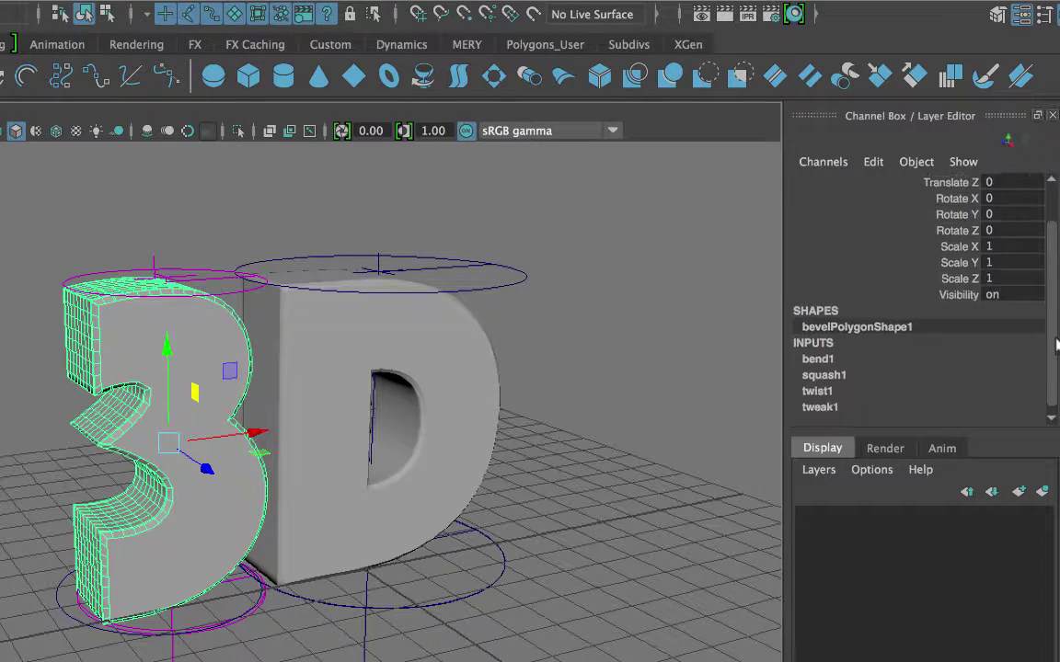
{"action": "left_click", "coordinate": [839, 357]}
{"action": "middle_click_drag", "start_coordinate": [631, 388], "coordinate": [577, 357]}
{"action": "left_click", "coordinate": [376, 393]}
{"action": "left_click_drag", "start_coordinate": [448, 445], "coordinate": [521, 442], "text": "alt"}
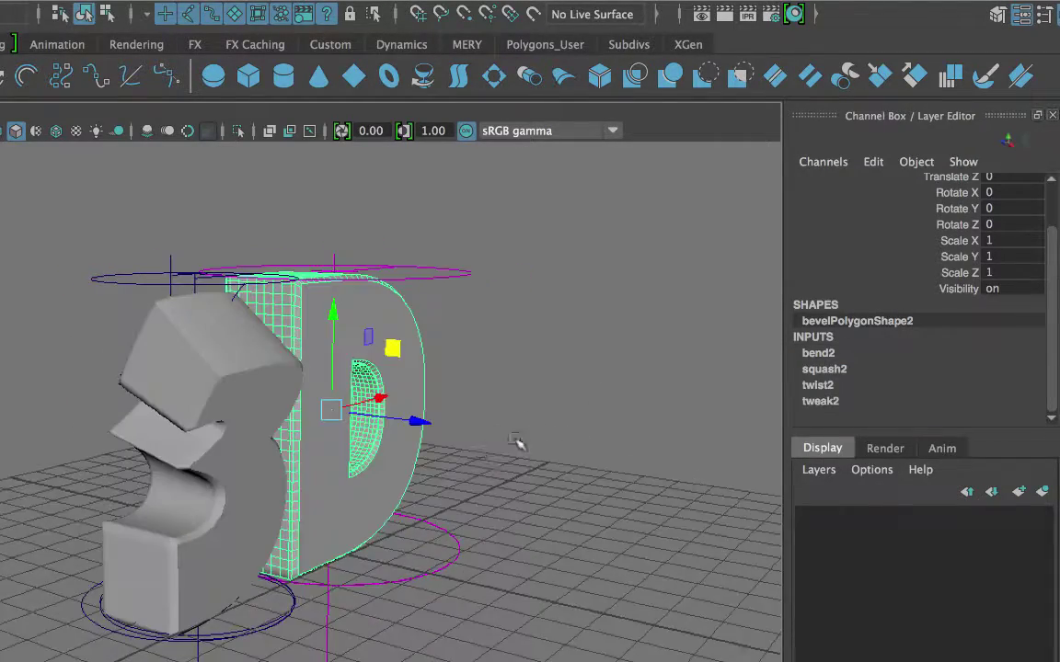
- Try moving control_3 with the bent 3 to about Y 0.322 and Z -5.94 and along Z, and undo the moves and the bend
{"action": "left_click", "coordinate": [78, 557]}
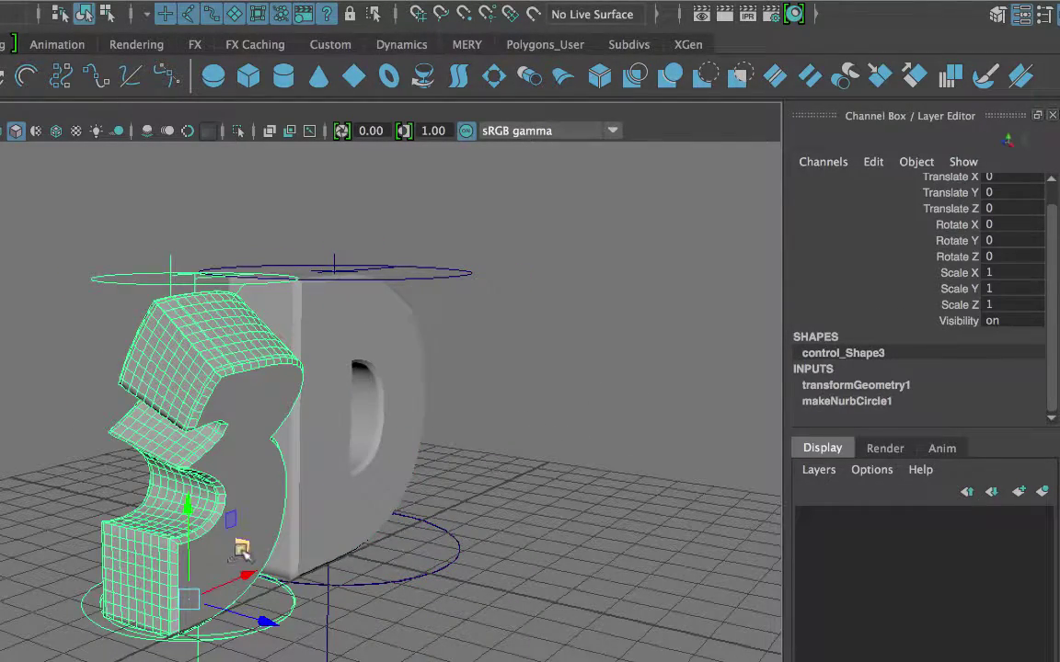
{"action": "left_click_drag", "start_coordinate": [241, 548], "coordinate": [55, 533]}
{"action": "left_click_drag", "start_coordinate": [339, 539], "coordinate": [465, 531], "text": "alt"}
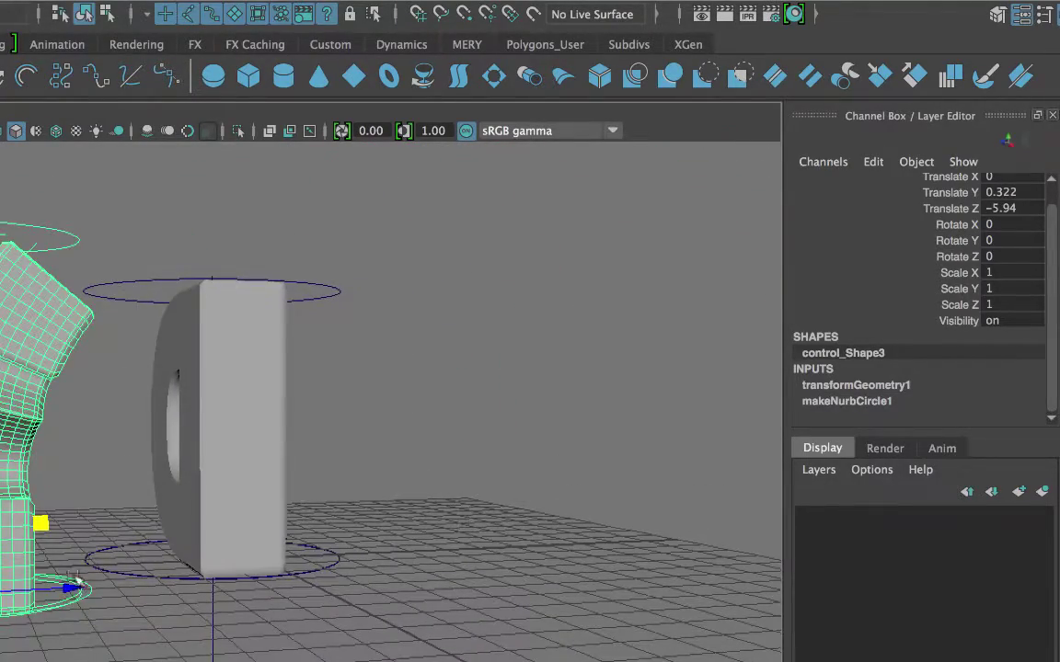
{"action": "left_click_drag", "start_coordinate": [72, 588], "coordinate": [338, 485]}
{"action": "key", "text": "z"}
{"action": "key", "text": "z"}
{"action": "key", "text": "z"}
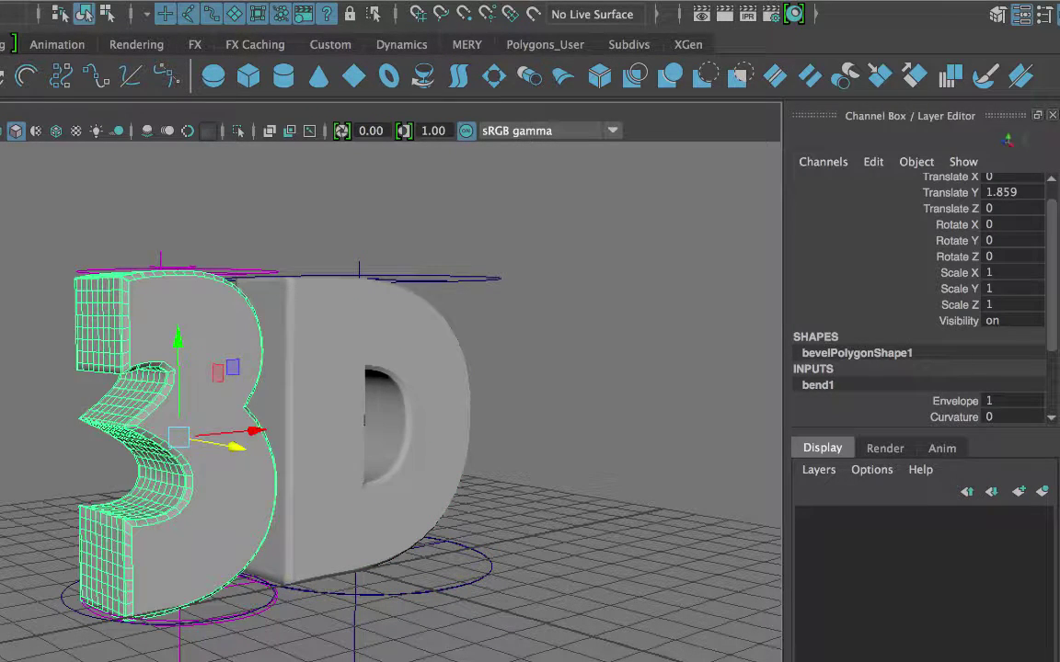
{"action": "left_click_drag", "start_coordinate": [157, 469], "coordinate": [189, 549], "text": "alt"}
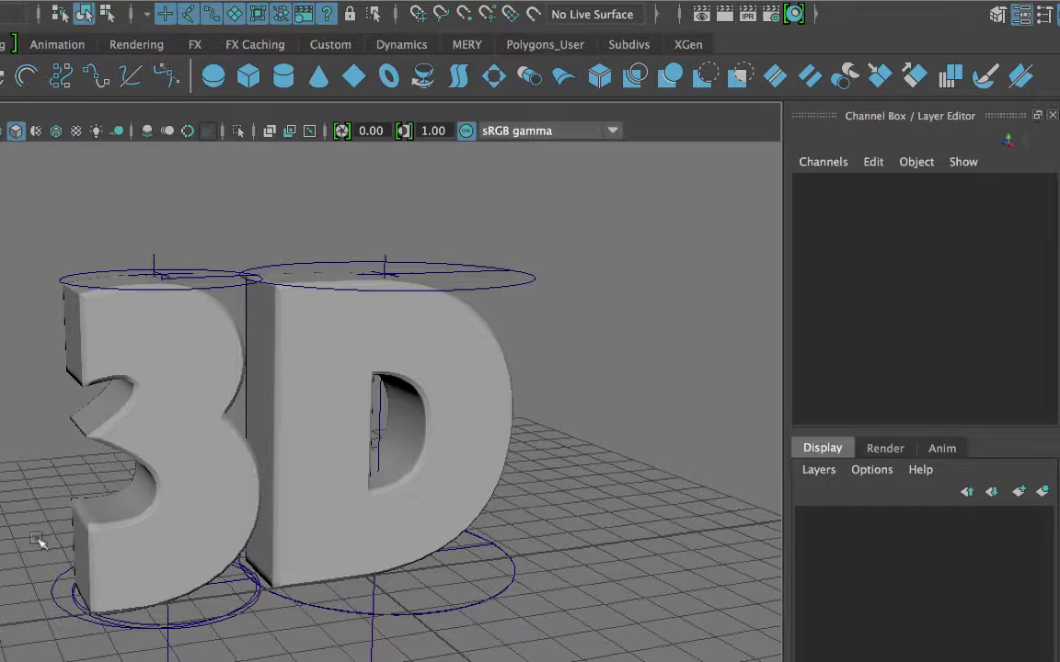
- Add two keyable scalar float attributes named Bend and Squash to control_3, each with a default of 0
{"action": "left_click", "coordinate": [55, 595]}
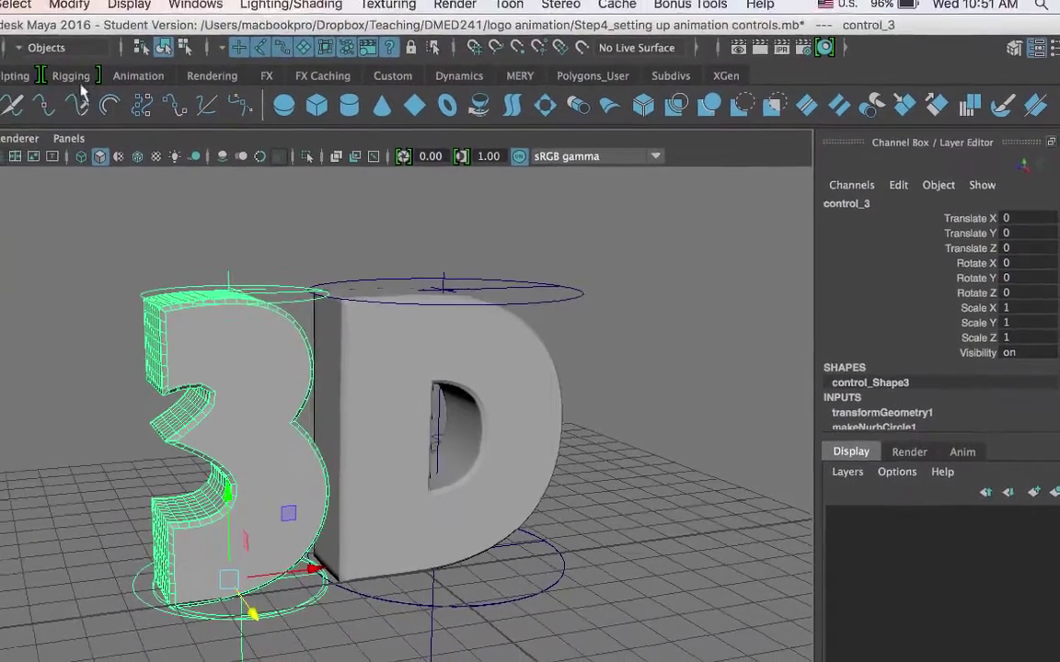
{"action": "left_click", "coordinate": [85, 11]}
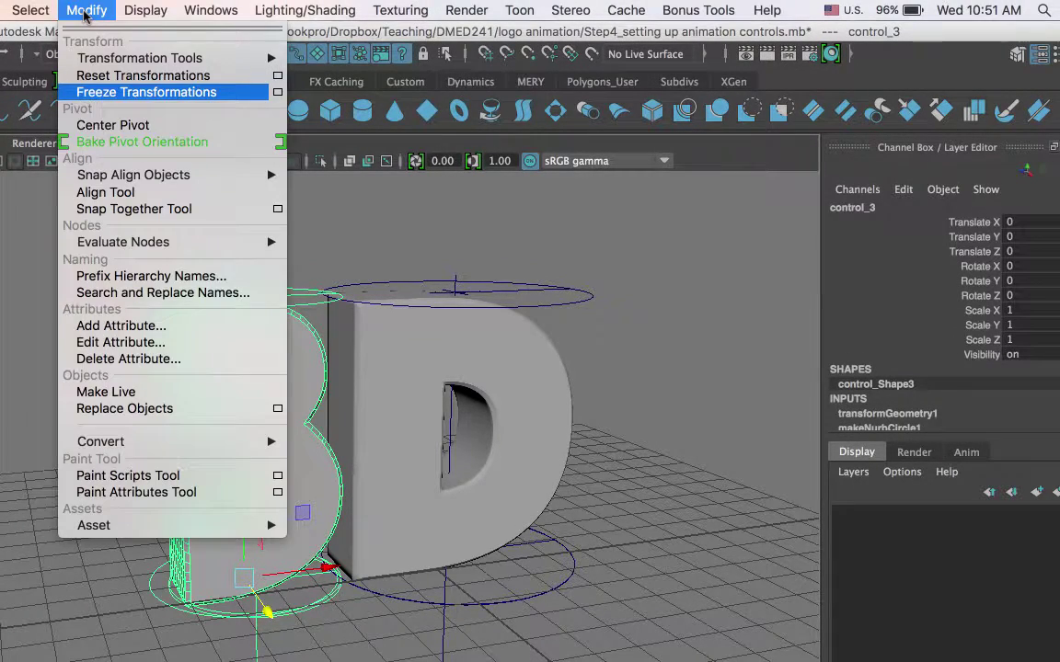
{"action": "left_click", "coordinate": [168, 328]}
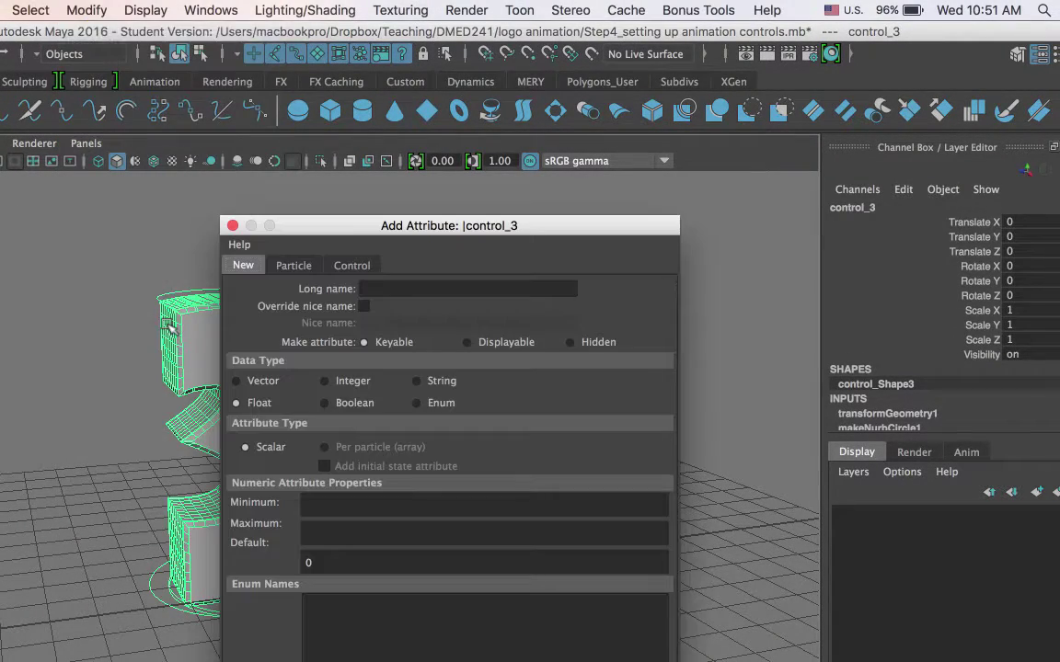
{"action": "left_click_drag", "start_coordinate": [359, 222], "coordinate": [552, 69]}
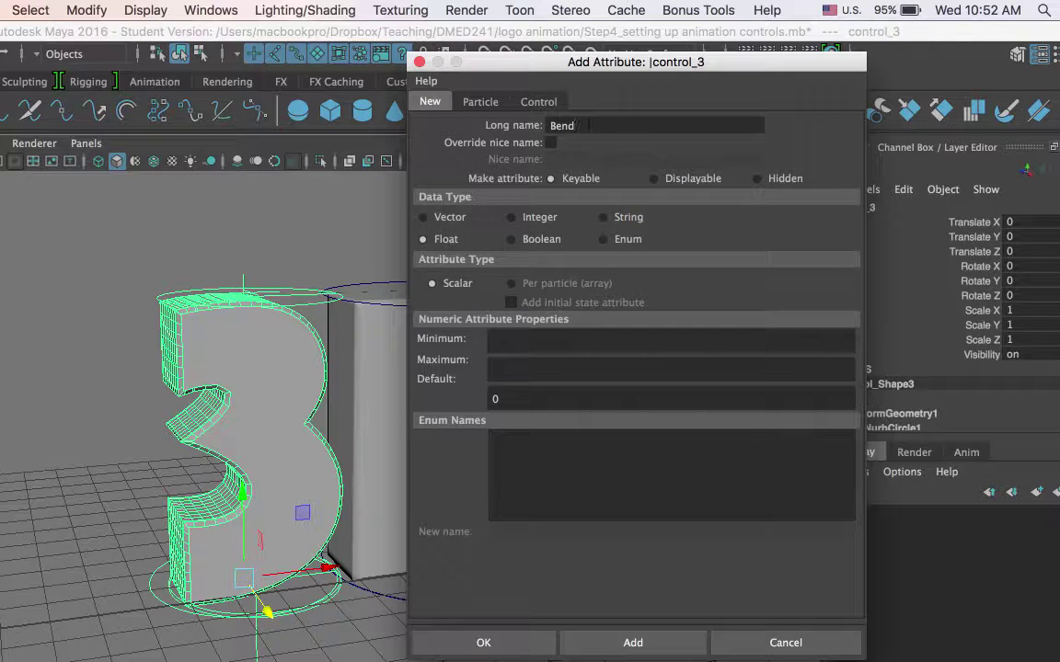
{"action": "left_click", "coordinate": [661, 644]}
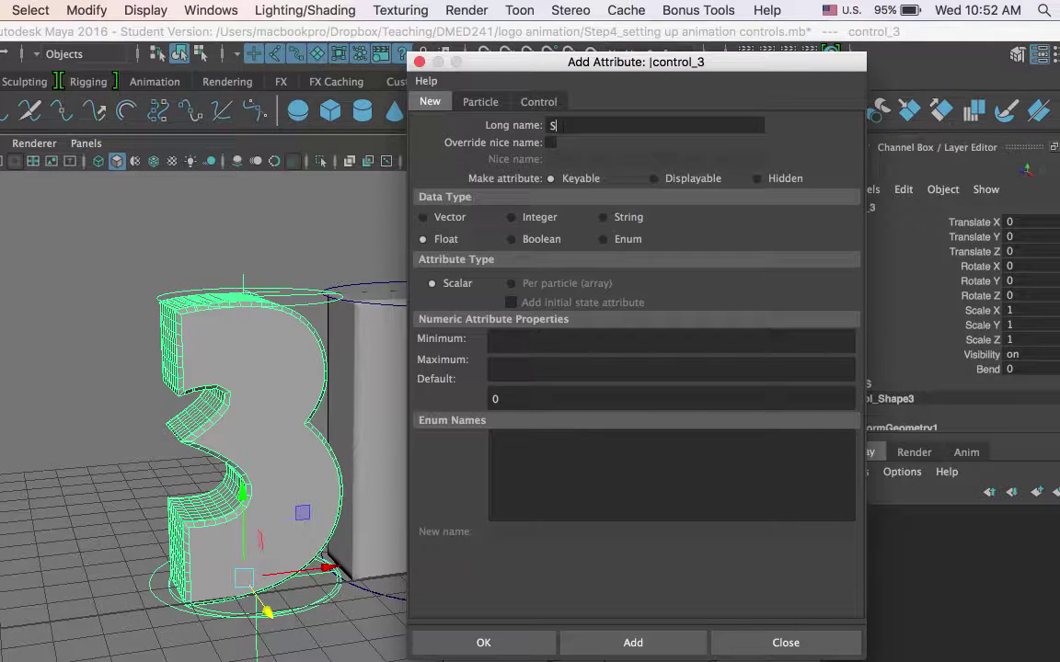
{"action": "type", "text": "quash"}
{"action": "left_click", "coordinate": [631, 642]}
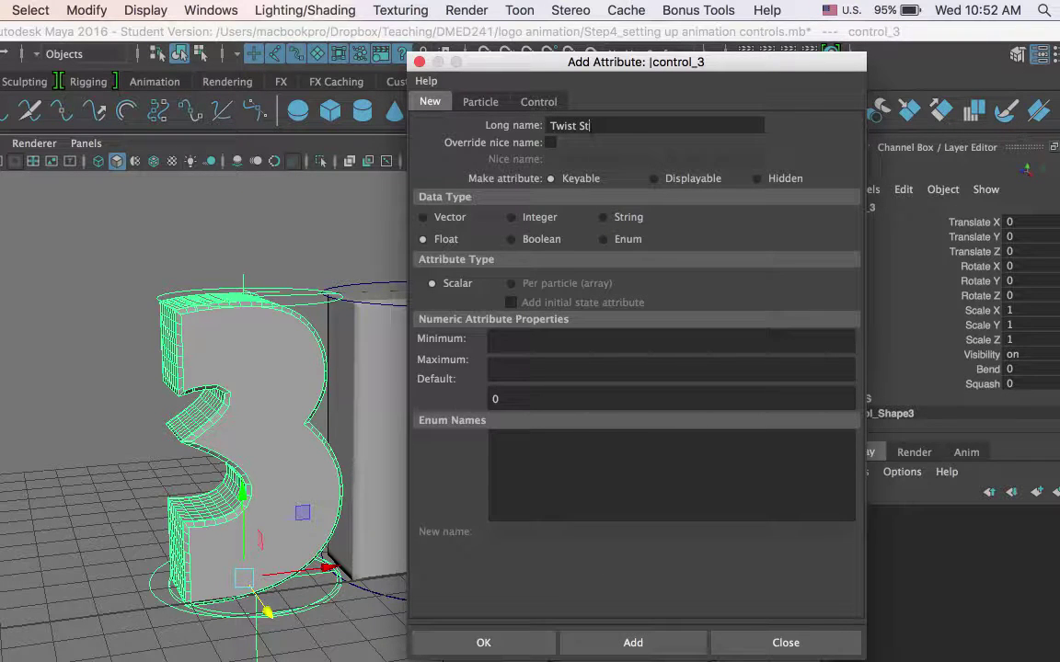
- Add two more keyable scalar float attributes named Twist Start and Twist End to control_3, each with a default of 0
{"action": "left_click", "coordinate": [631, 641]}
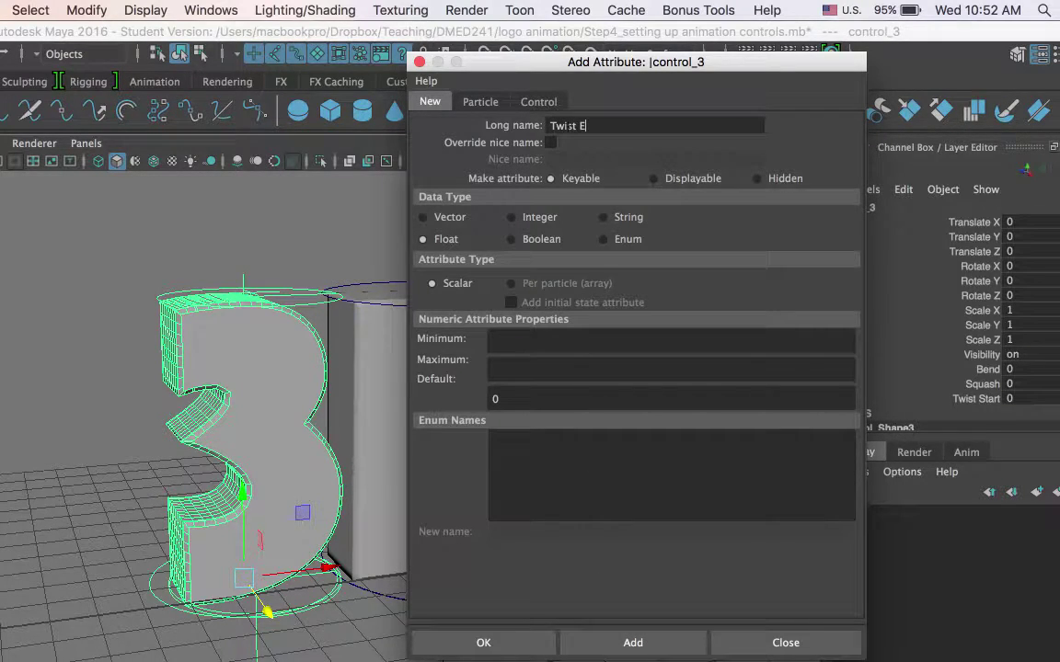
{"action": "left_click", "coordinate": [508, 641]}
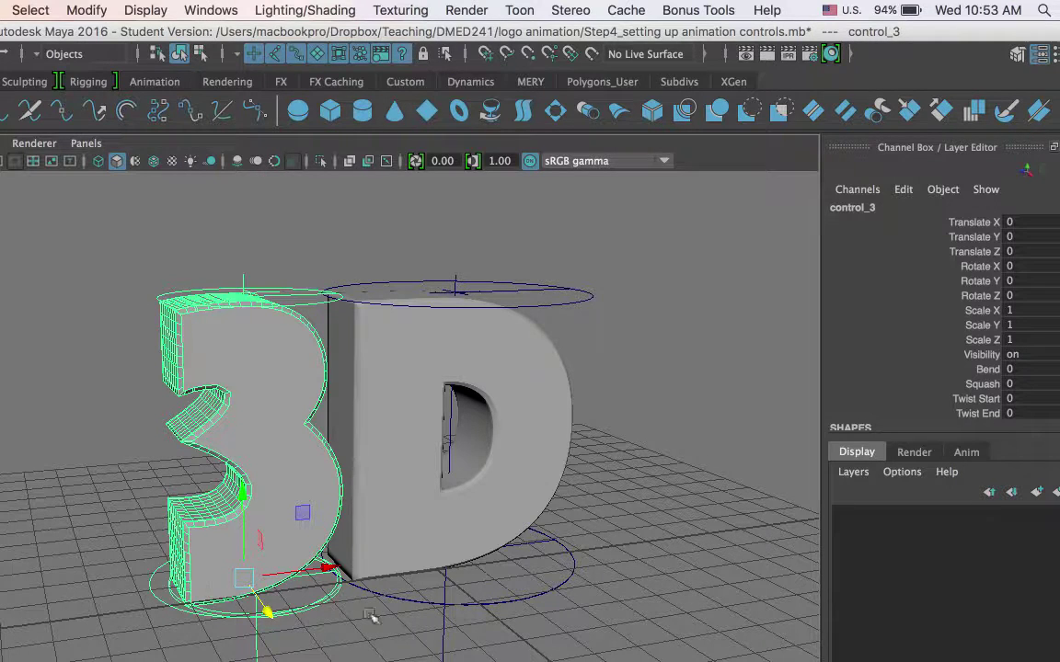
- Open the Connection Editor with control_3 as the output source and bring its custom attributes into view beside the 3
{"action": "left_click", "coordinate": [223, 7]}
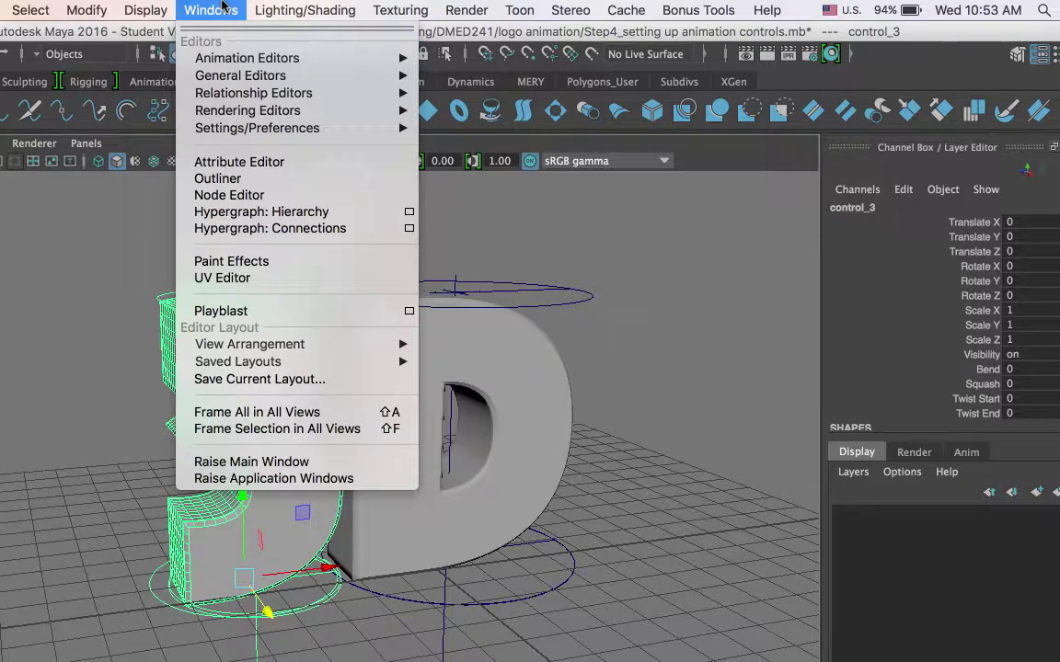
{"action": "mouse_move", "coordinate": [260, 73]}
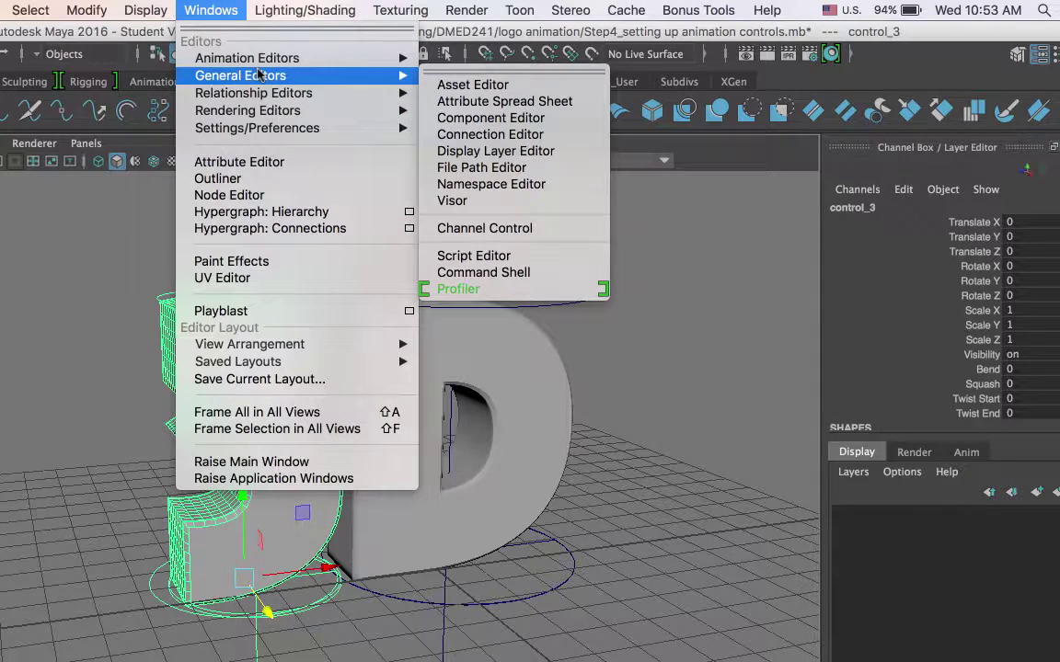
{"action": "left_click", "coordinate": [447, 134]}
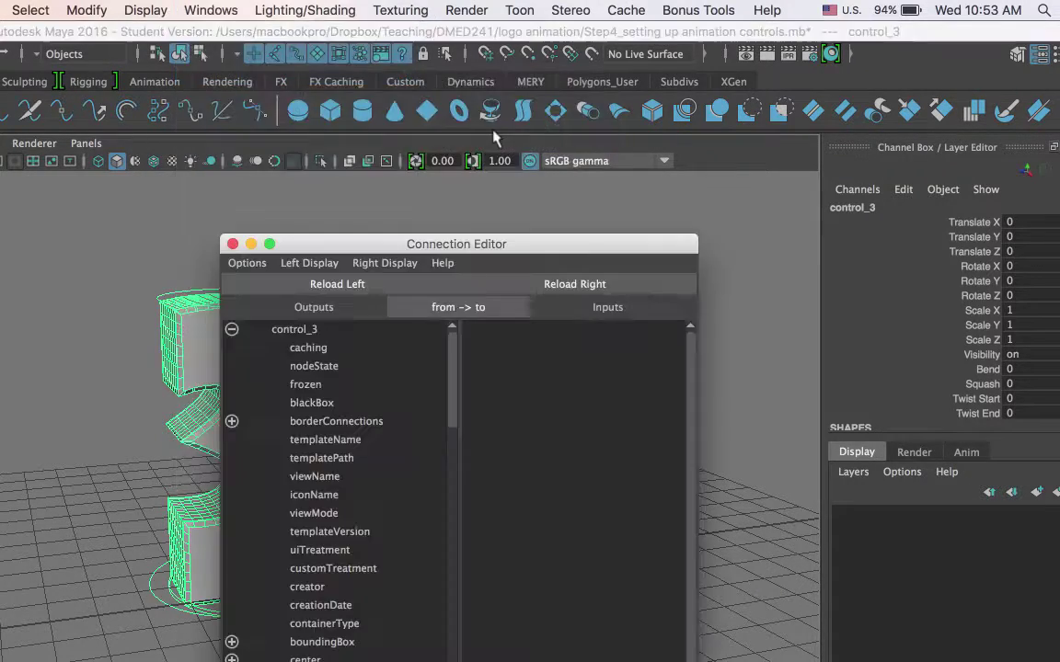
{"action": "left_click_drag", "start_coordinate": [487, 243], "coordinate": [659, 72]}
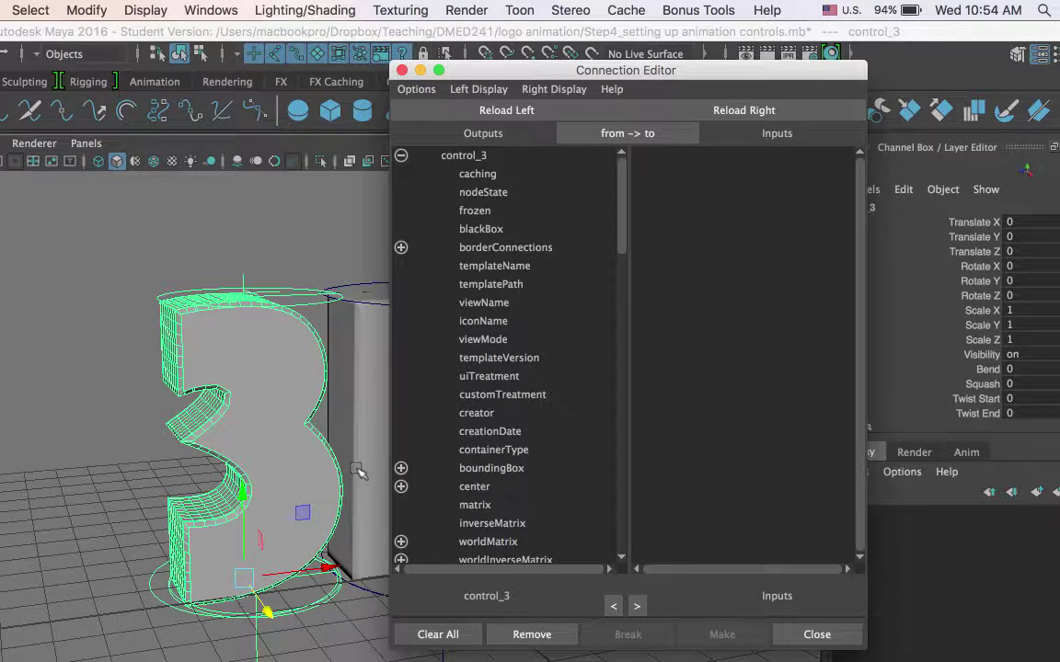
{"action": "left_click_drag", "start_coordinate": [624, 224], "coordinate": [631, 518]}
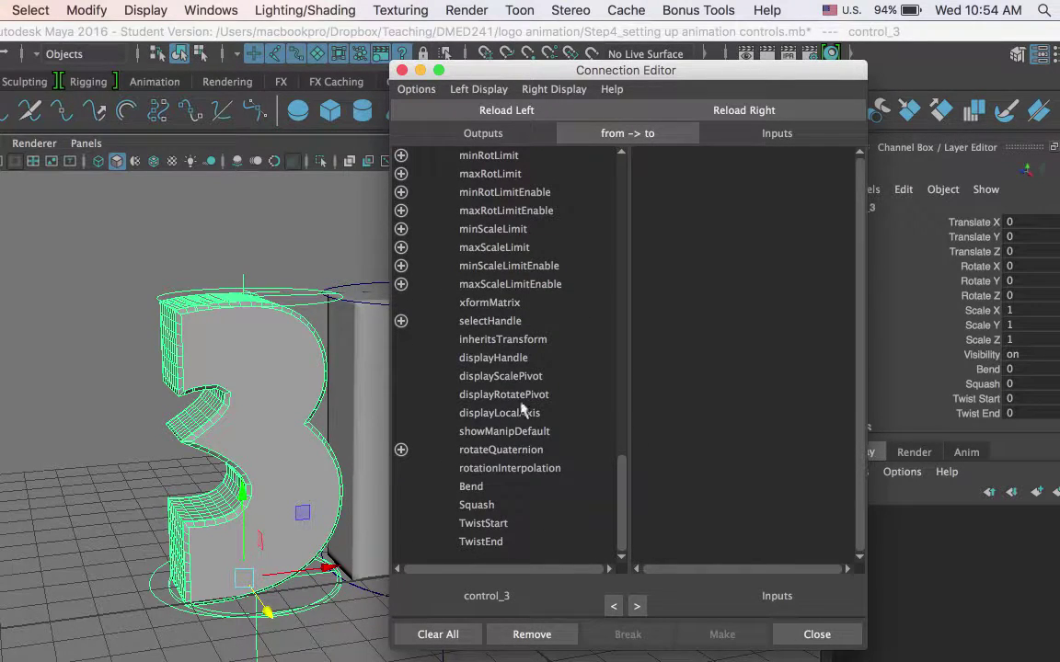
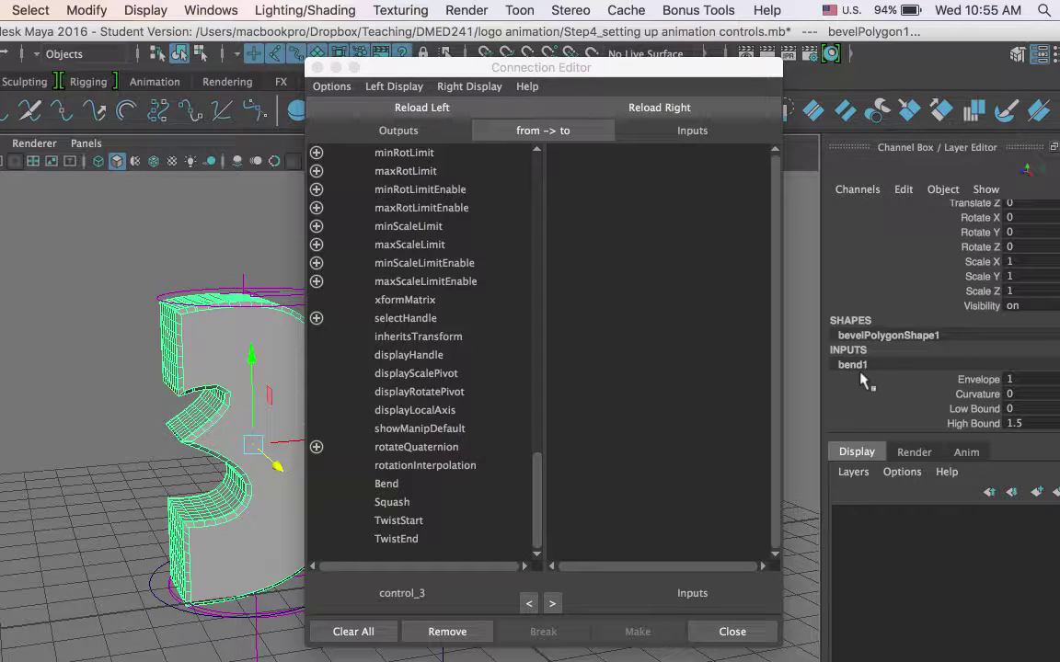
- Load bend1 as the connection target, connect control_3's Bend to bend1's curvature, and close the Connection Editor
{"action": "left_click", "coordinate": [661, 111]}
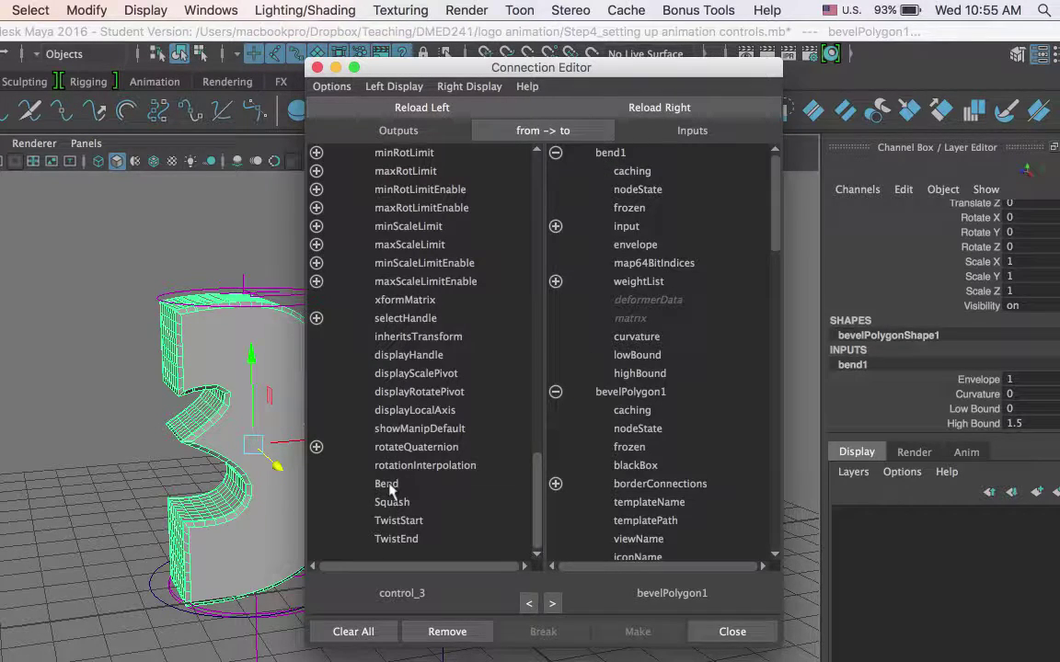
{"action": "left_click", "coordinate": [417, 488]}
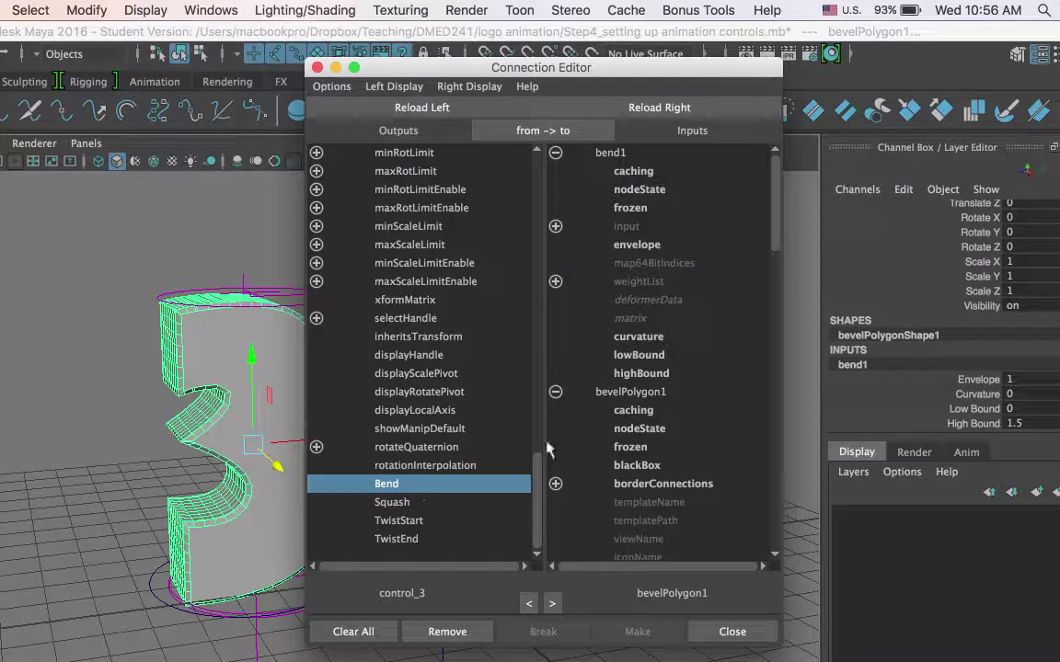
{"action": "left_click", "coordinate": [673, 338]}
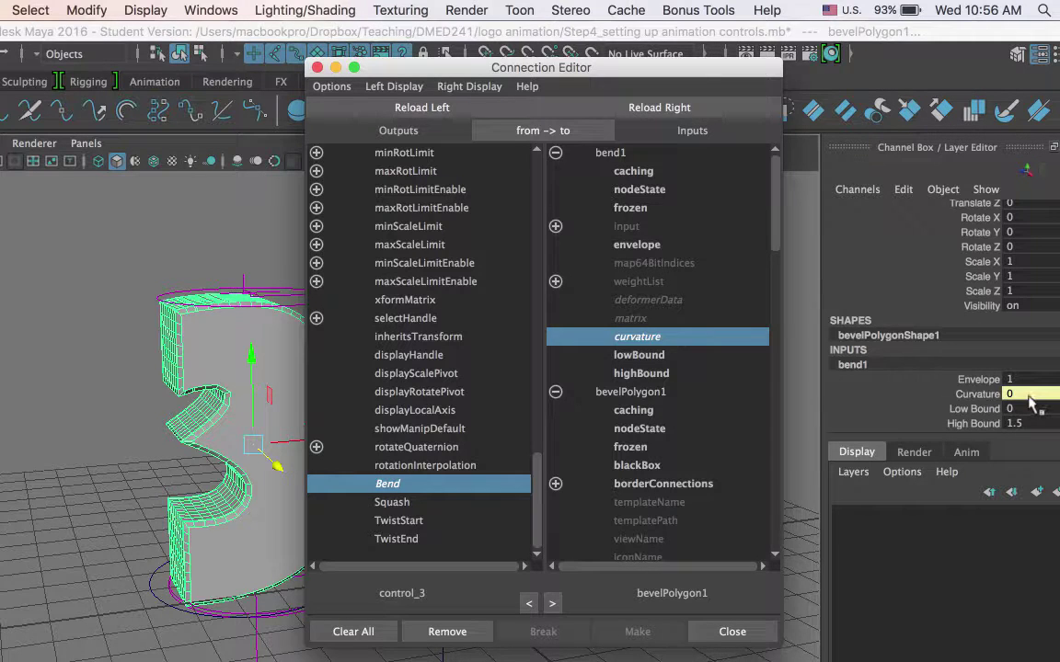
{"action": "left_click", "coordinate": [1056, 393]}
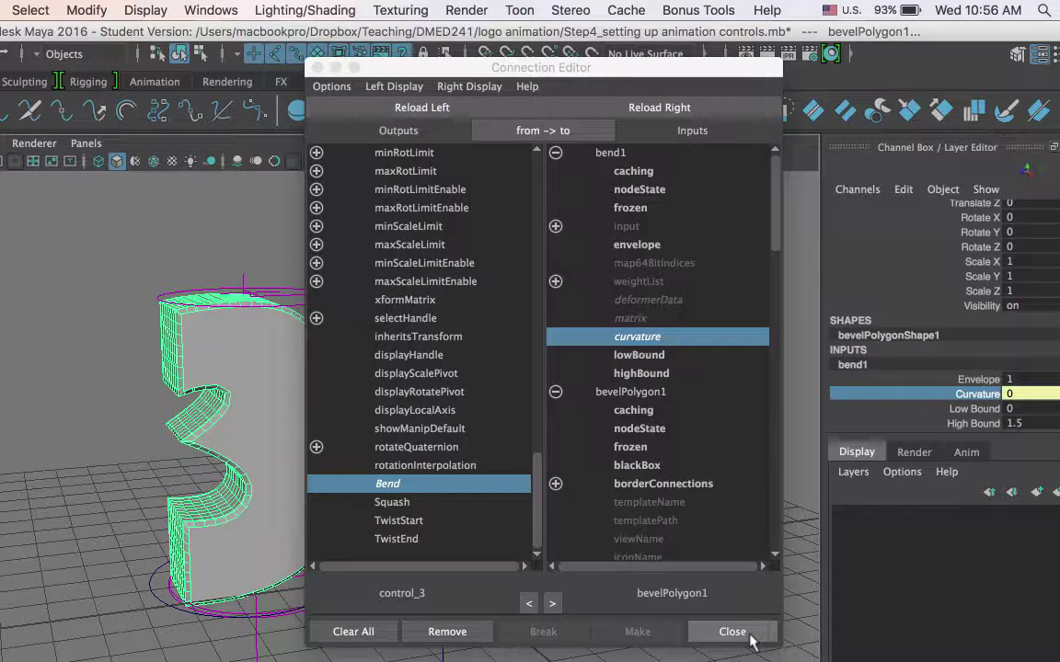
{"action": "left_click", "coordinate": [750, 635]}
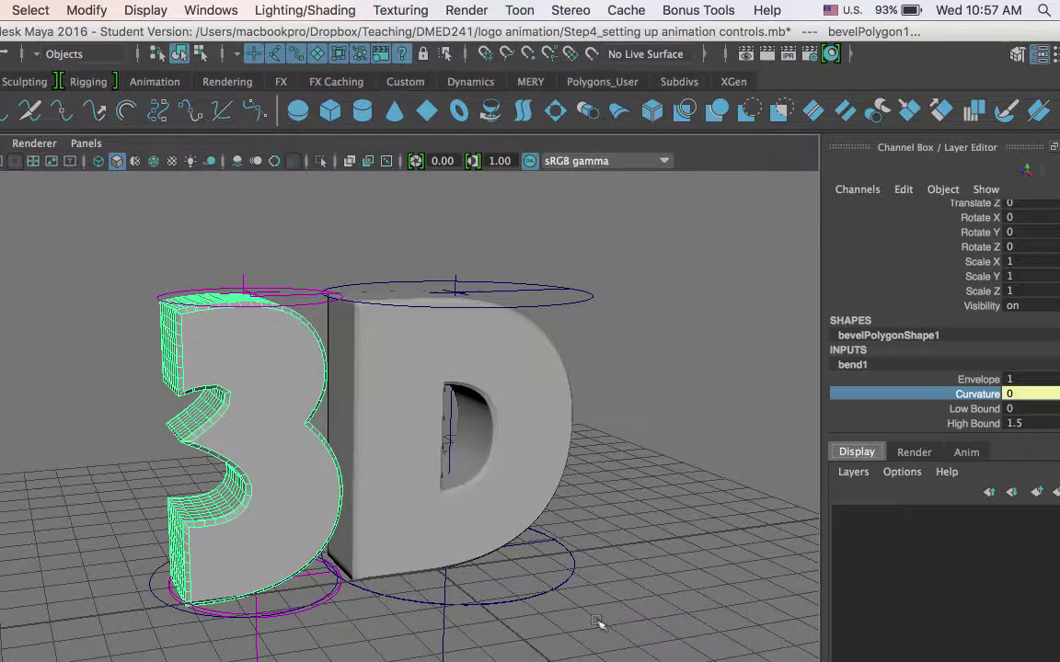
- Try bending the 3 with the connected Bend attribute of control_3
{"action": "left_click", "coordinate": [118, 627]}
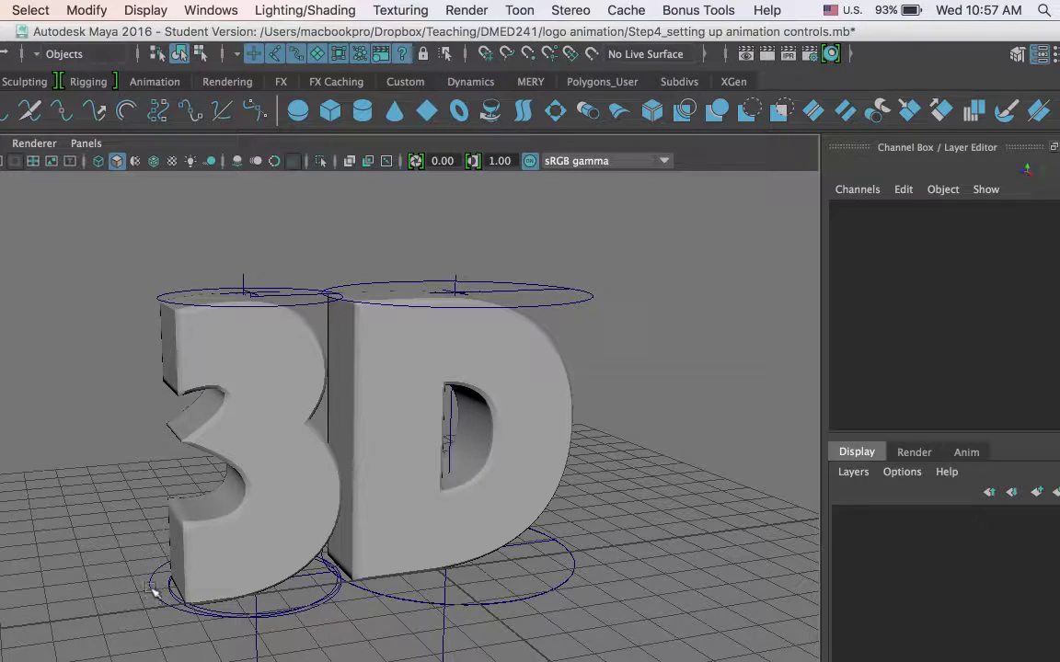
{"action": "left_click", "coordinate": [151, 593]}
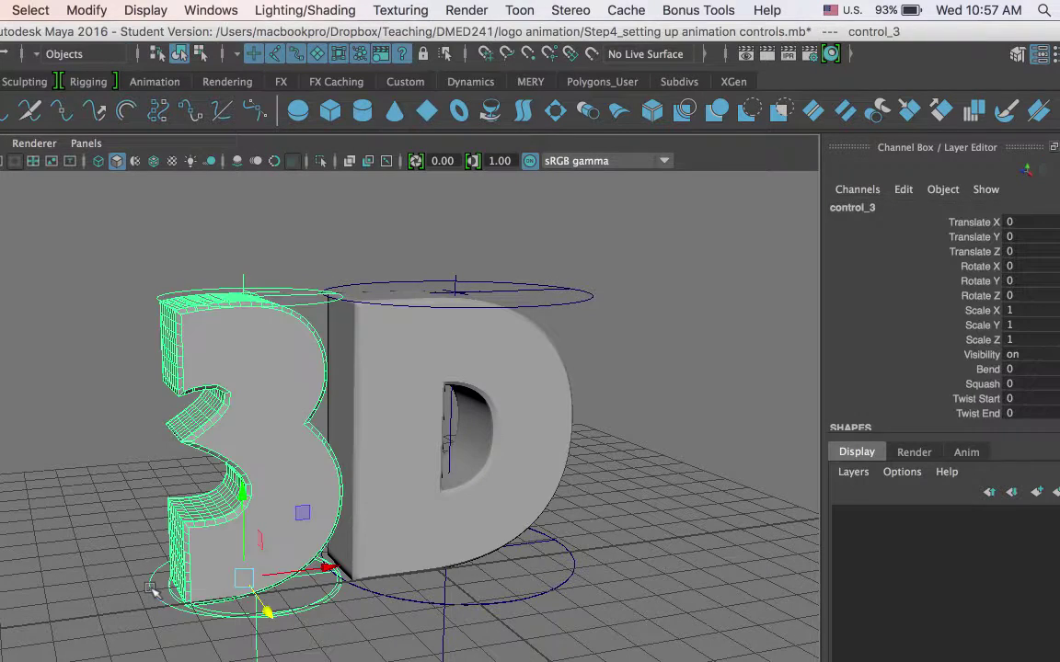
{"action": "left_click", "coordinate": [984, 370]}
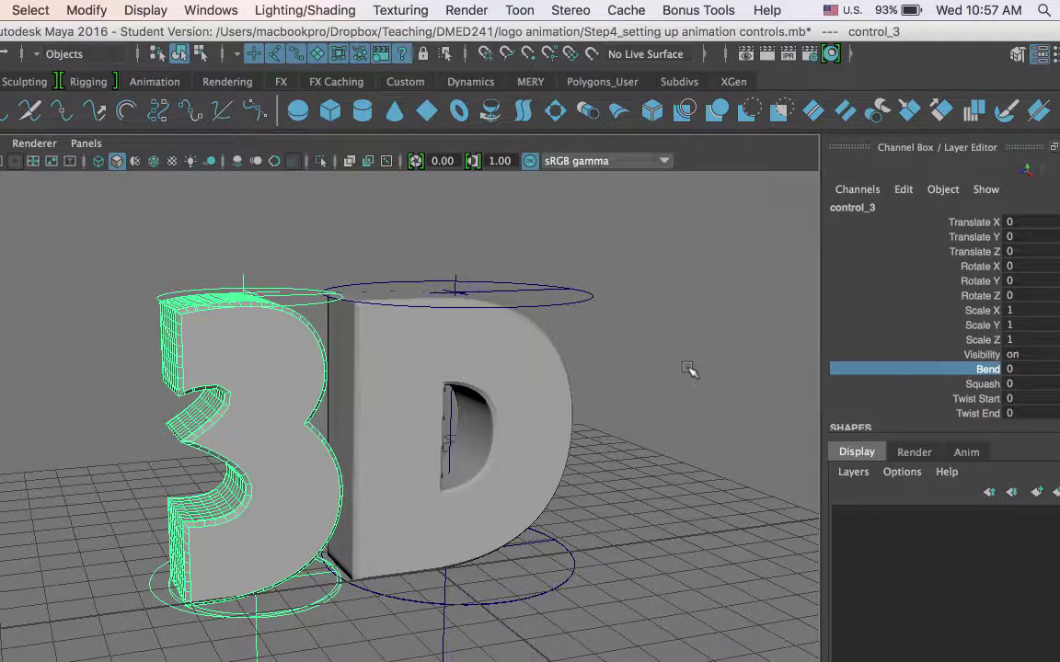
{"action": "middle_click_drag", "start_coordinate": [686, 366], "coordinate": [169, 419]}
- Reselect control_3 and load it as the output source in the Connection Editor, showing its Squash attribute
{"action": "left_click", "coordinate": [117, 552]}
{"action": "left_click", "coordinate": [151, 587]}
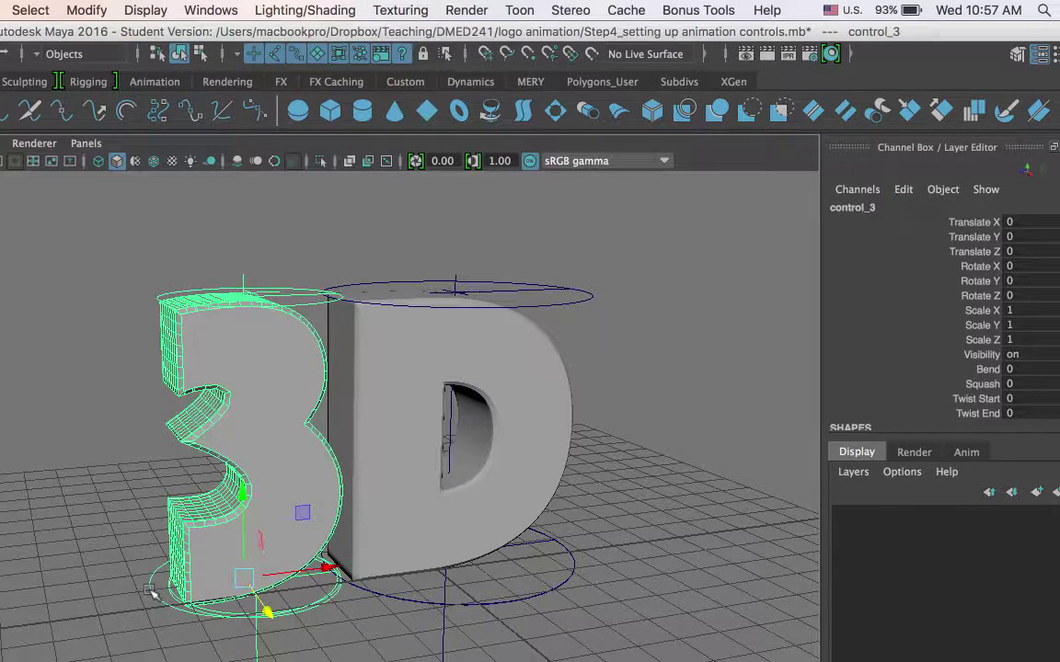
{"action": "left_click", "coordinate": [213, 9]}
{"action": "mouse_move", "coordinate": [245, 75]}
{"action": "left_click", "coordinate": [586, 144]}
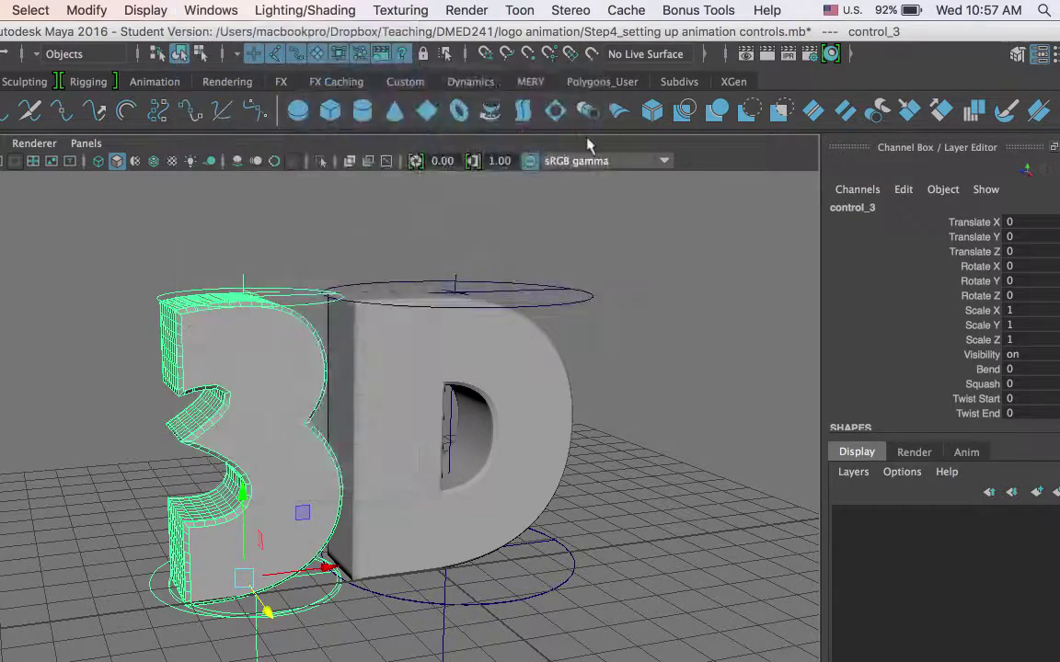
{"action": "left_click_drag", "start_coordinate": [569, 77], "coordinate": [616, 87]}
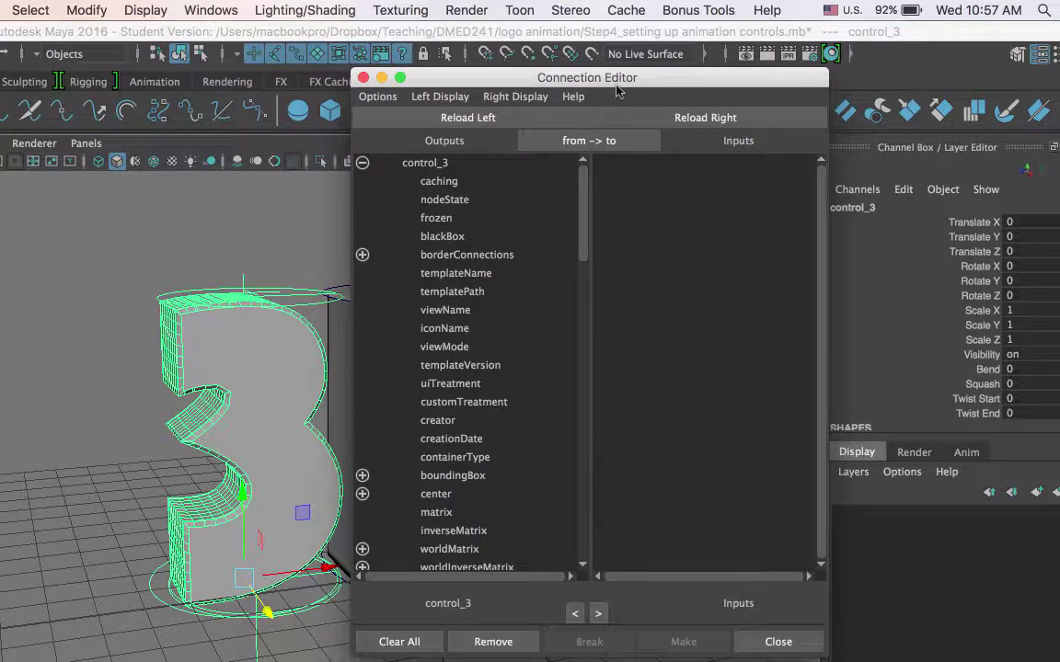
{"action": "left_click_drag", "start_coordinate": [587, 243], "coordinate": [572, 550]}
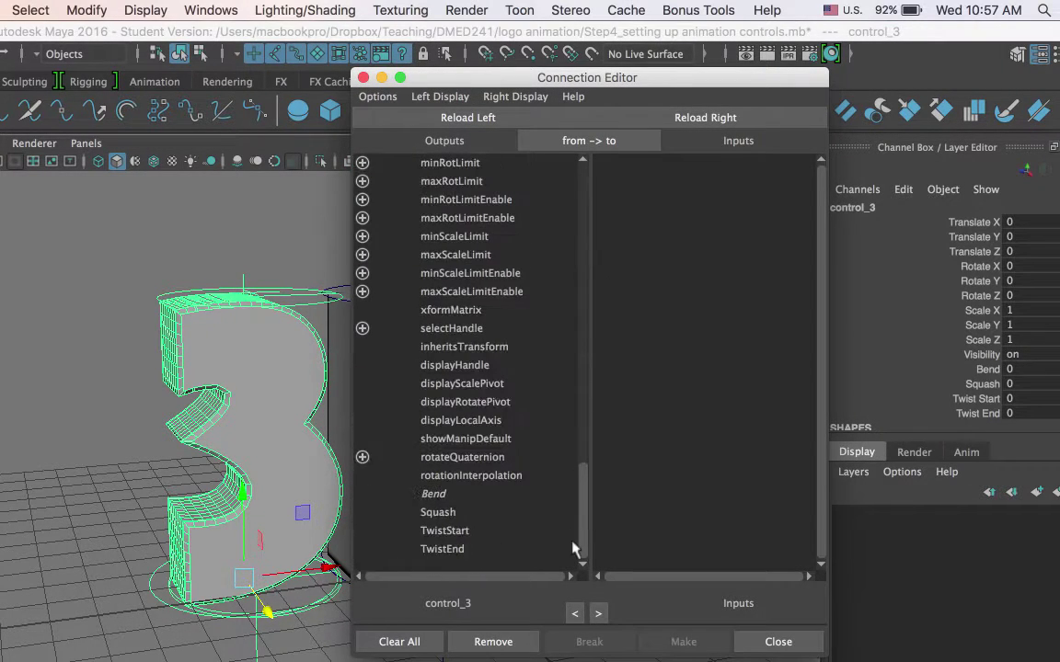
- Load the 3's squash1 deformer as the connection target, connect control_3's Squash to its factor, and close the Connection Editor
{"action": "left_click", "coordinate": [193, 366]}
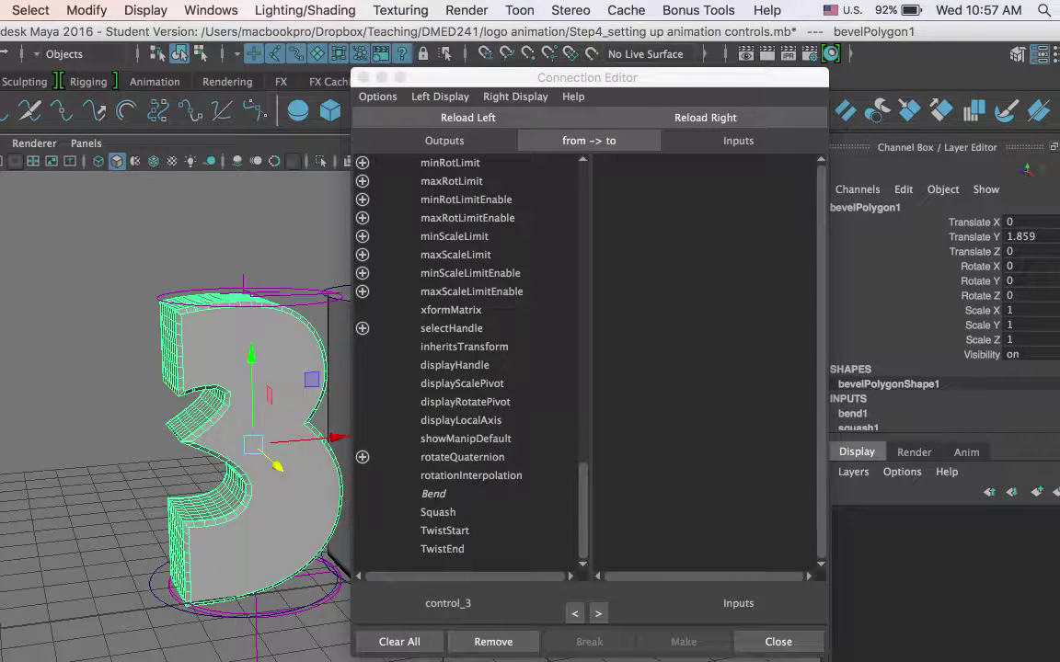
{"action": "scroll", "coordinate": [938, 331], "scroll_direction": "down", "scroll_amount": 2}
{"action": "left_click", "coordinate": [874, 381]}
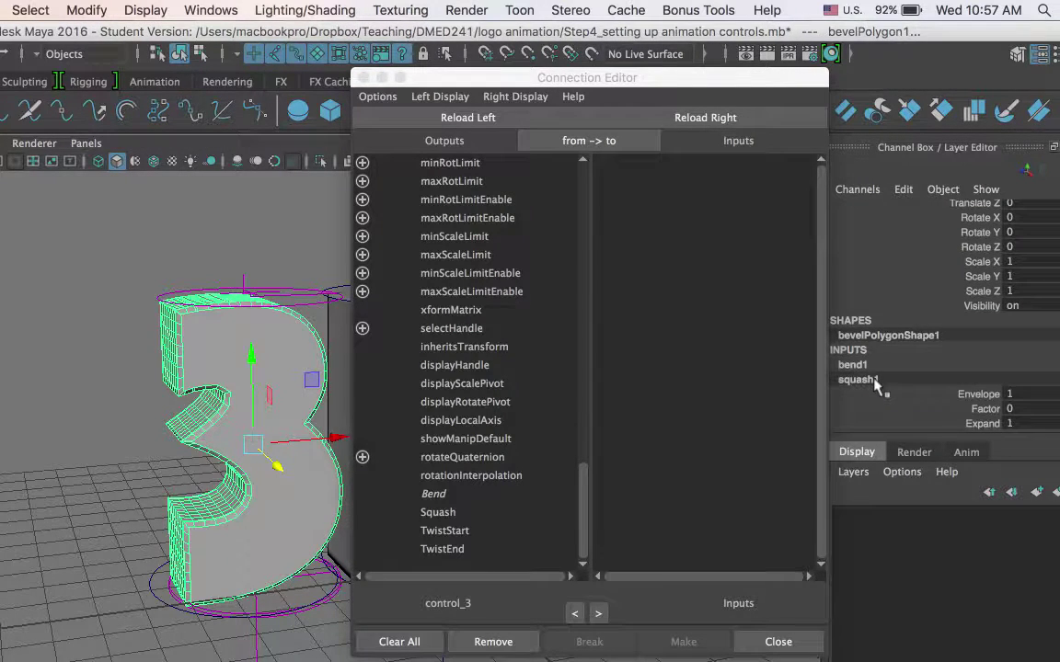
{"action": "left_click", "coordinate": [709, 117]}
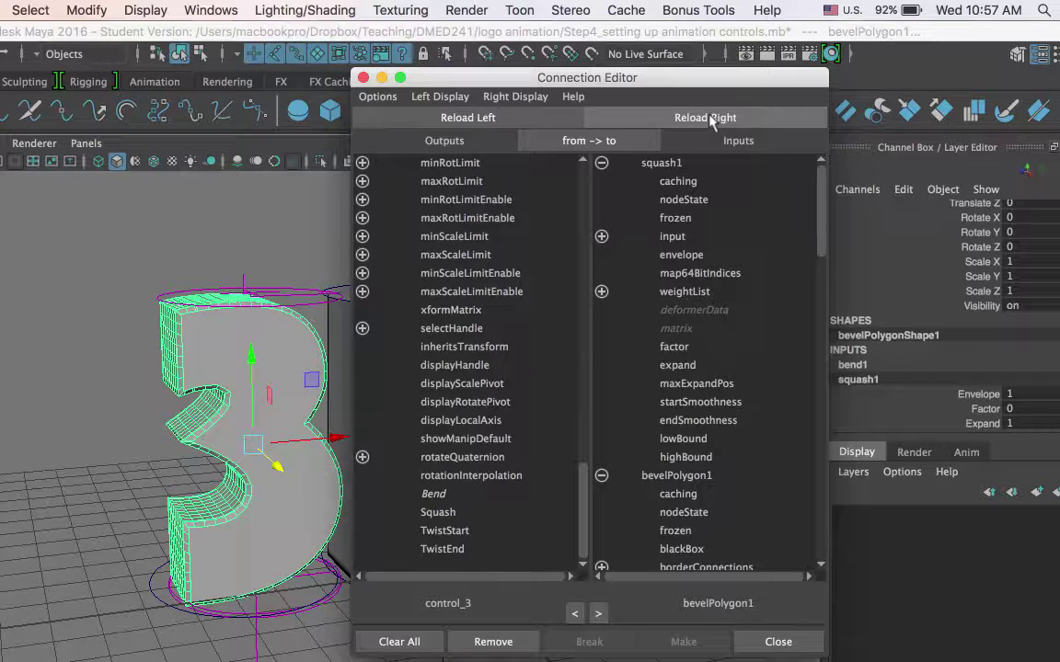
{"action": "left_click", "coordinate": [439, 512]}
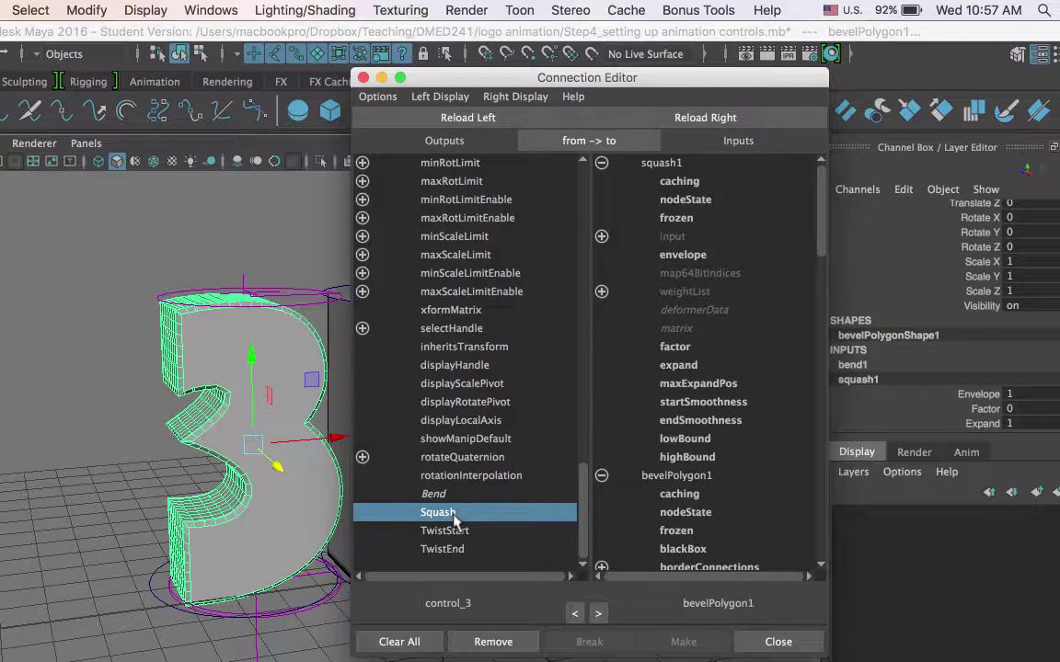
{"action": "left_click", "coordinate": [703, 353]}
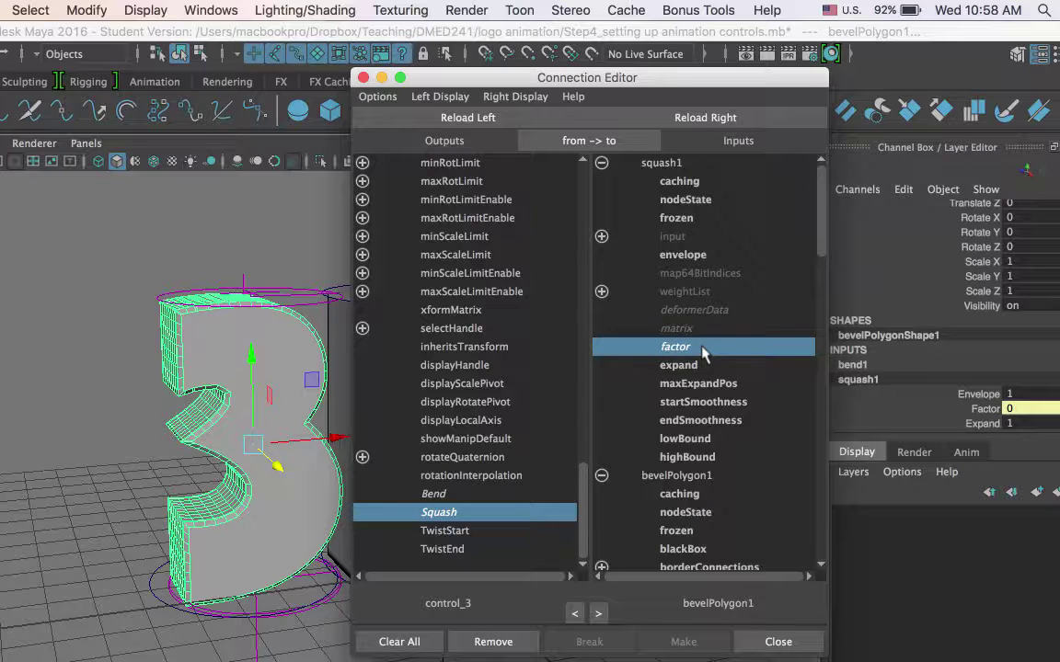
{"action": "left_click", "coordinate": [784, 642]}
- Try deforming the 3 with control_3's Squash attribute and undo the change
{"action": "left_click", "coordinate": [108, 432]}
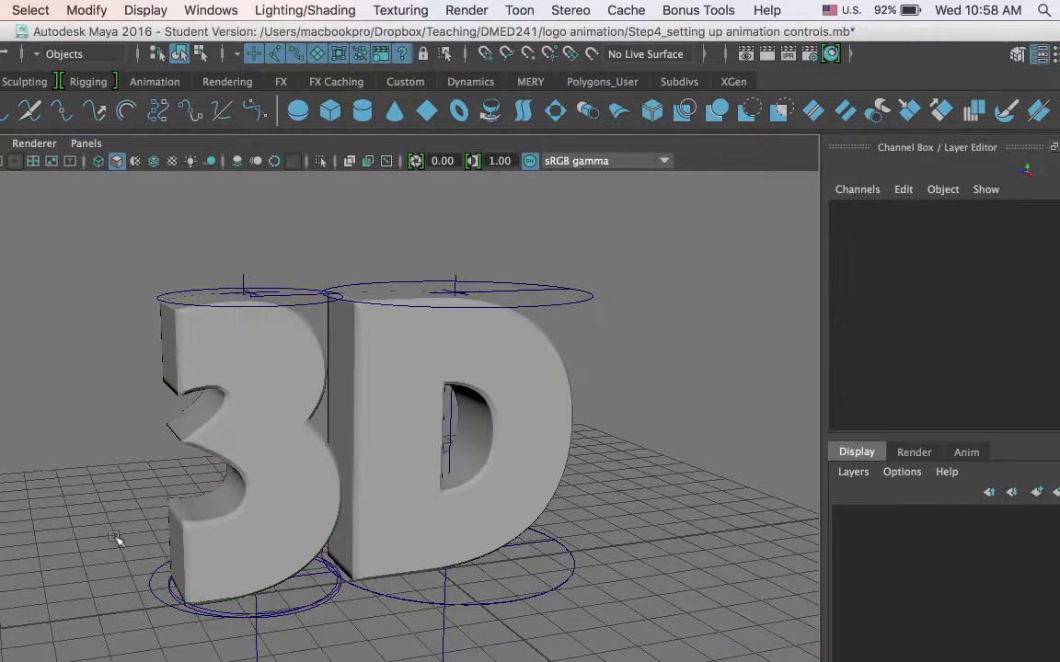
{"action": "left_click", "coordinate": [152, 592]}
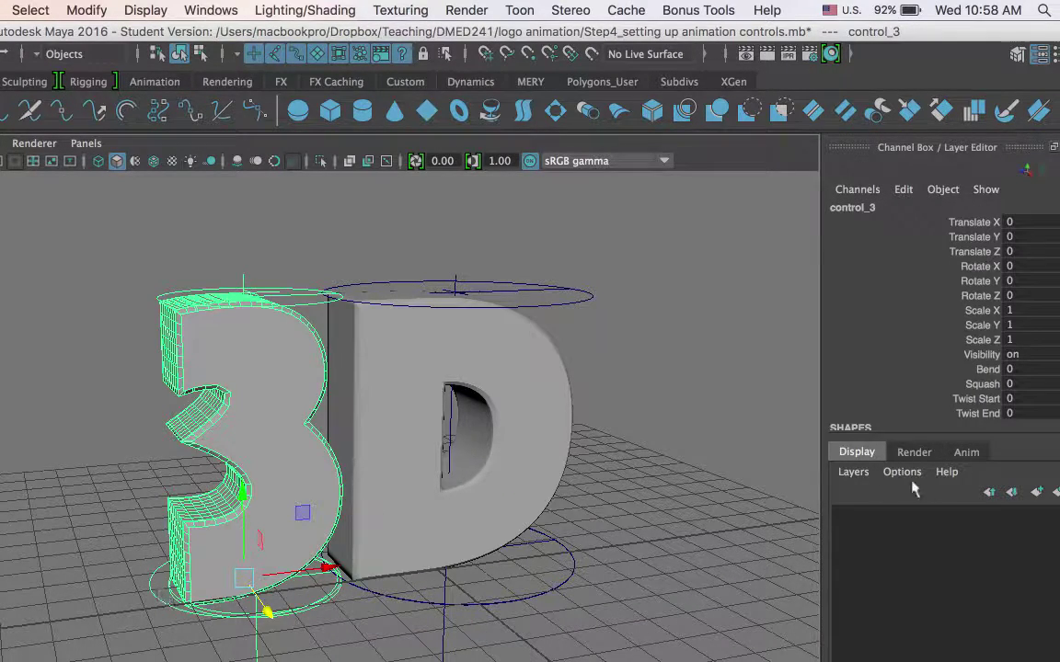
{"action": "left_click", "coordinate": [965, 384]}
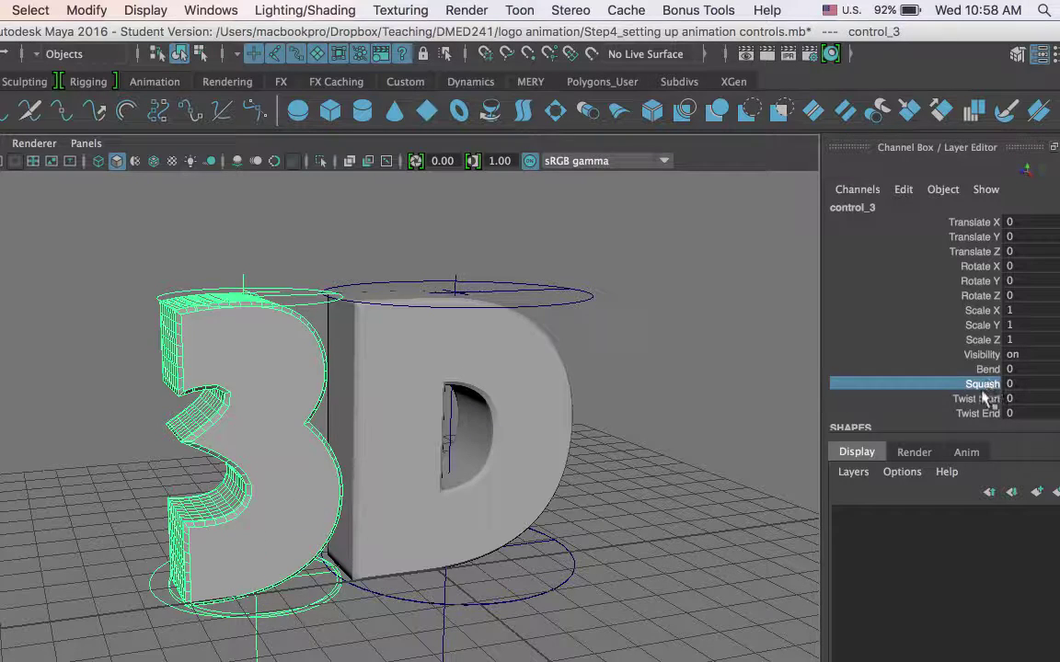
{"action": "mouse_move", "coordinate": [667, 298]}
{"action": "middle_mouse_down"}
{"action": "mouse_move", "coordinate": [679, 317]}
{"action": "mouse_move", "coordinate": [666, 319]}
{"action": "middle_mouse_up"}
{"action": "key", "text": "z"}
- Open the Connection Editor for control_3 again and bring its TwistStart and TwistEnd outputs into view
{"action": "left_click", "coordinate": [211, 11]}
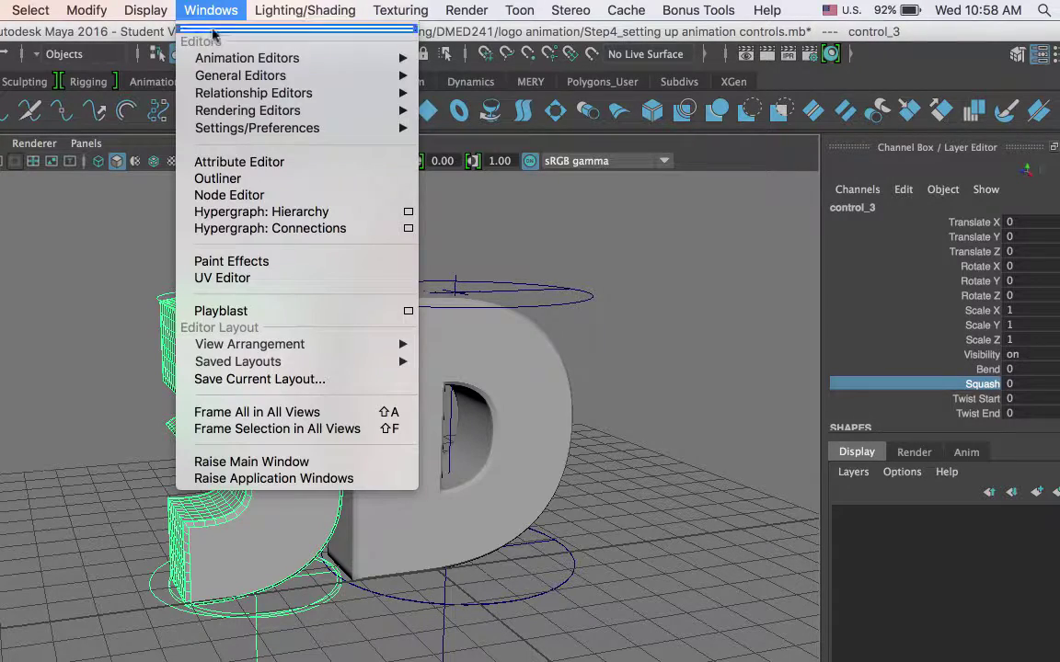
{"action": "mouse_move", "coordinate": [239, 76]}
{"action": "left_click", "coordinate": [444, 138]}
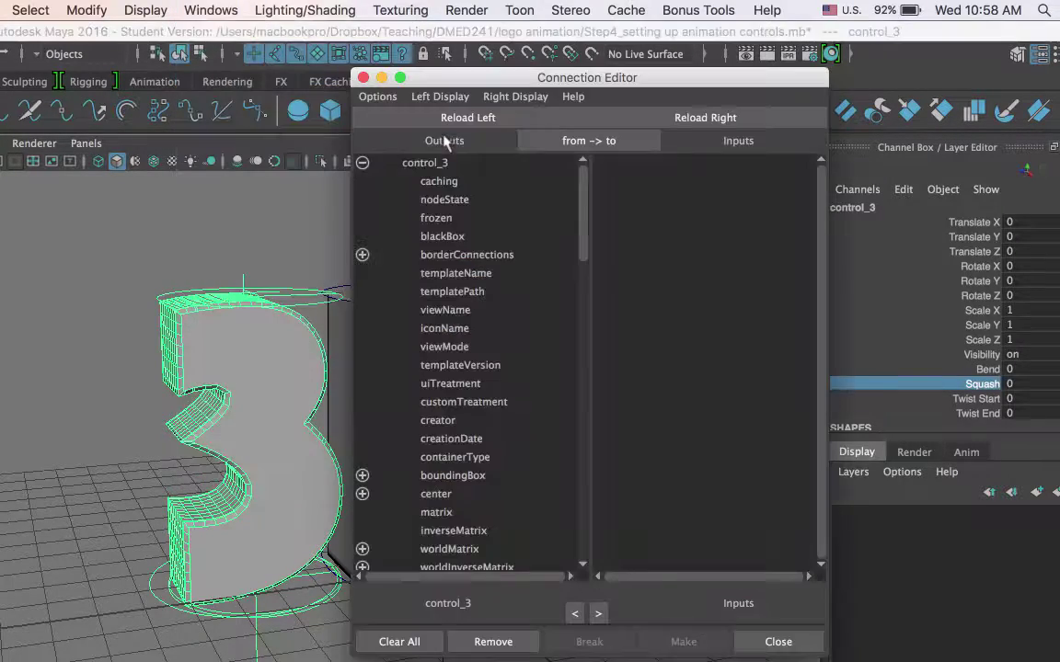
{"action": "left_click_drag", "start_coordinate": [502, 78], "coordinate": [521, 75]}
{"action": "left_click_drag", "start_coordinate": [603, 183], "coordinate": [626, 472]}
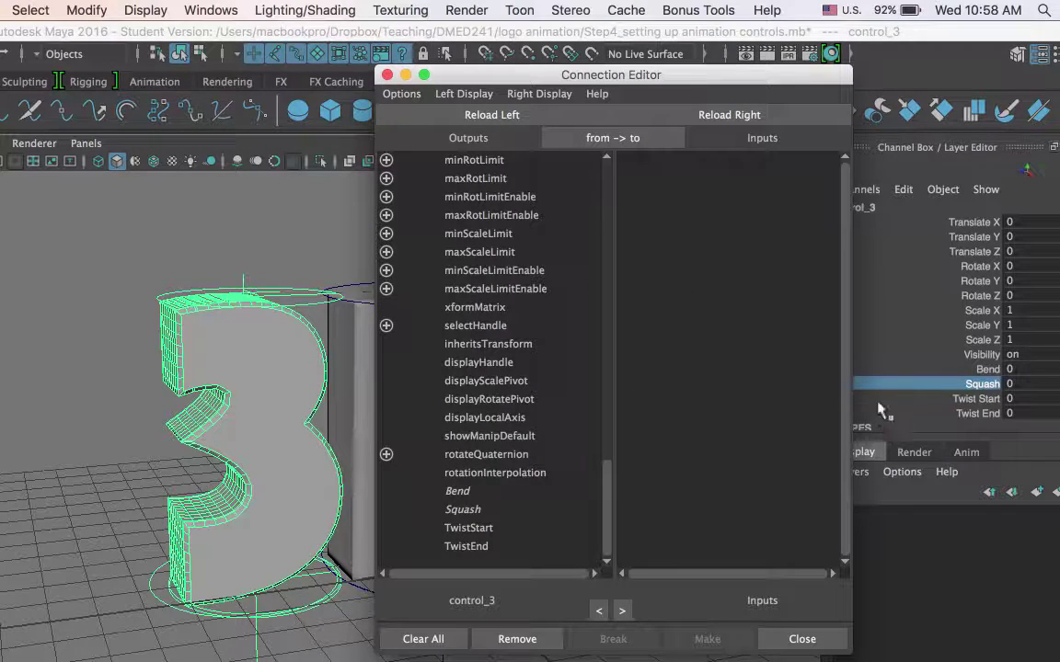
{"action": "left_click_drag", "start_coordinate": [668, 78], "coordinate": [649, 77]}
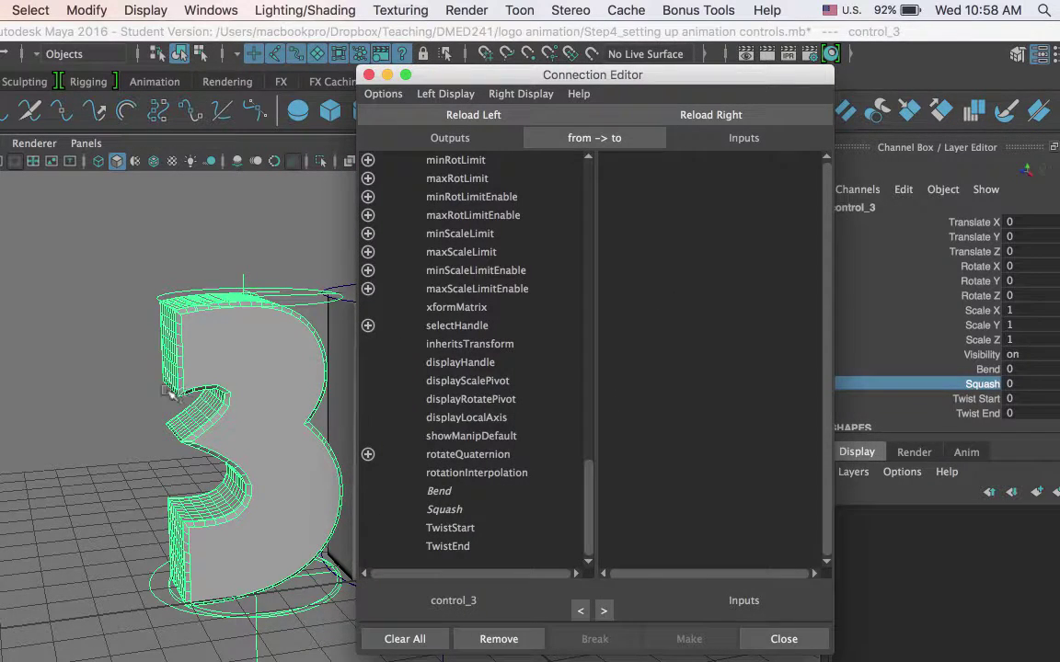
- Select the 3's geometry and load its twist1 deformer as the connection target in the Connection Editor
{"action": "left_click", "coordinate": [173, 353]}
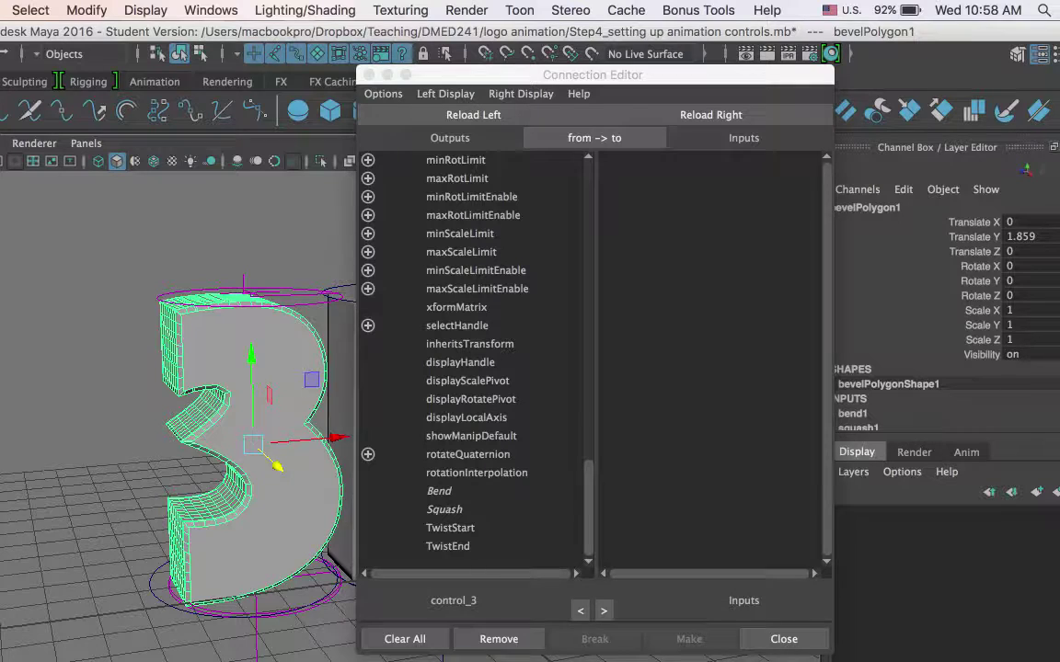
{"action": "scroll", "coordinate": [950, 322], "scroll_direction": "down", "scroll_amount": 3}
{"action": "left_click", "coordinate": [876, 395]}
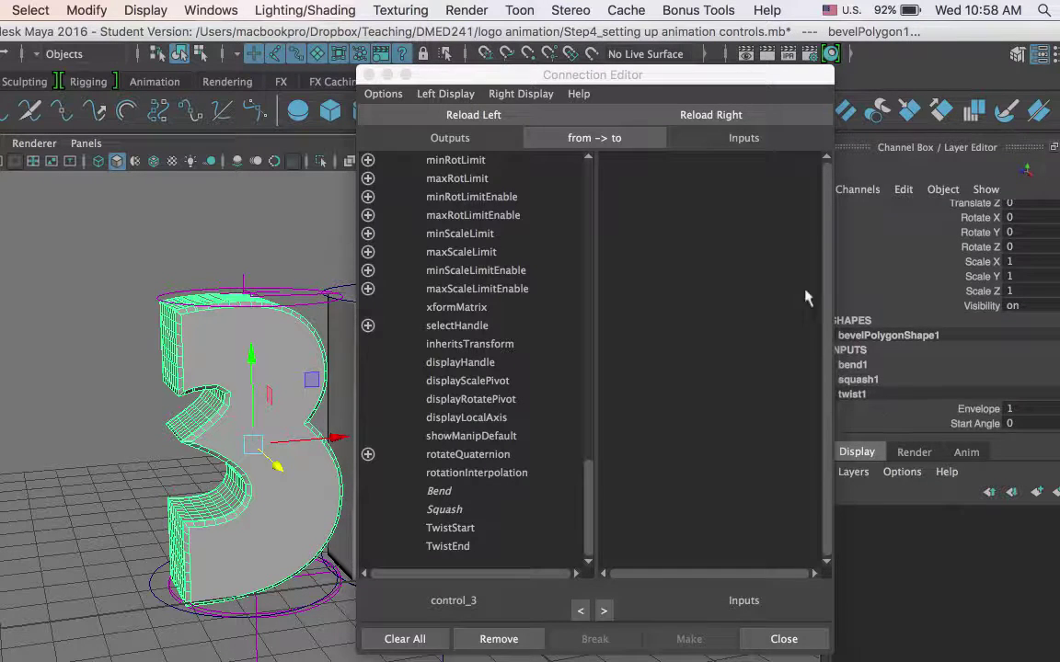
{"action": "left_click", "coordinate": [710, 114]}
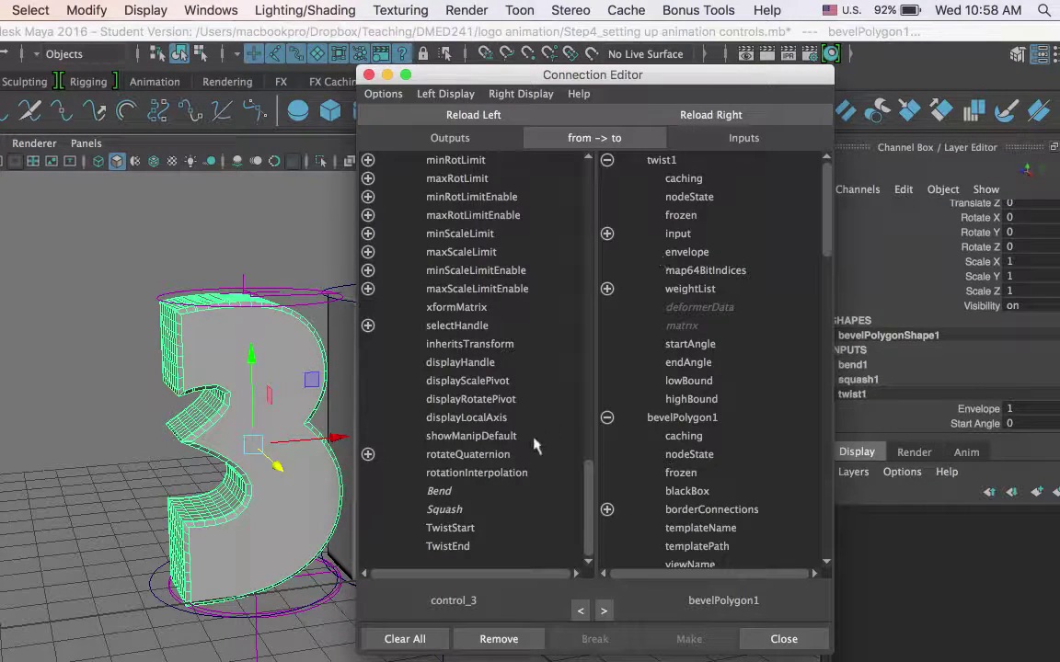
- Connect control_3's TwistStart to twist1's startAngle and TwistEnd to its endAngle, and close the Connection Editor
{"action": "left_click", "coordinate": [468, 531]}
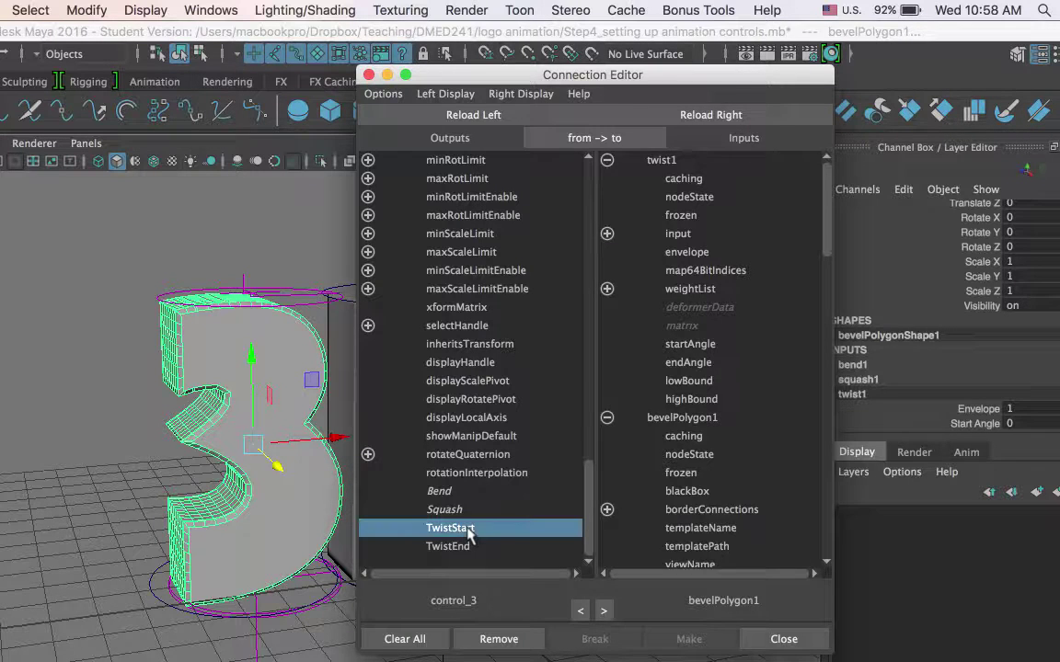
{"action": "left_click", "coordinate": [688, 345]}
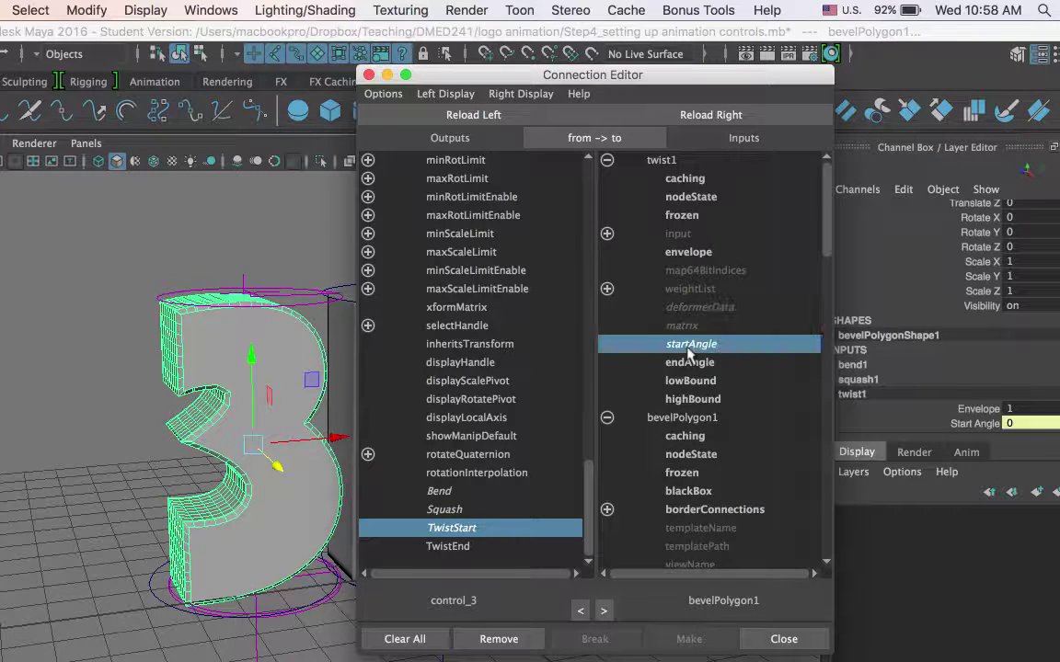
{"action": "left_click", "coordinate": [467, 548]}
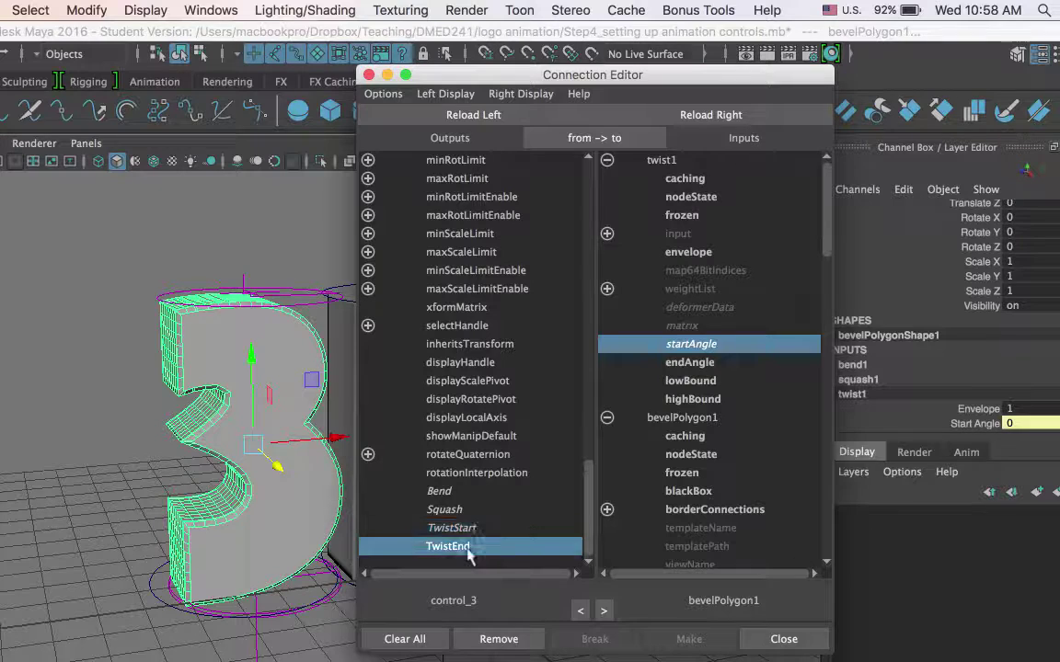
{"action": "left_click", "coordinate": [683, 365]}
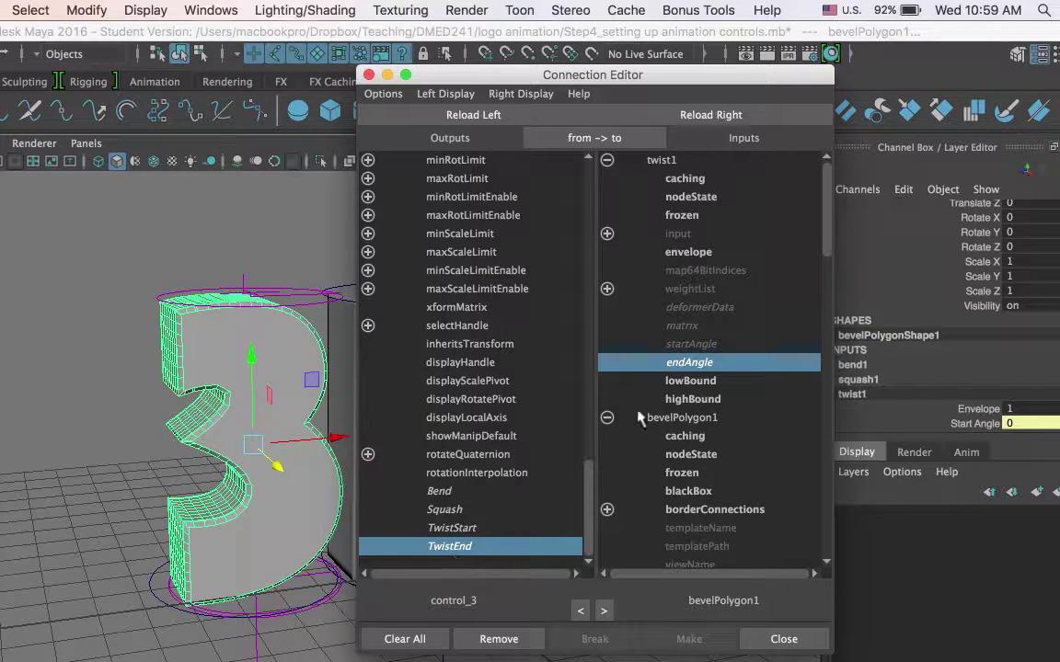
{"action": "left_click", "coordinate": [802, 643]}
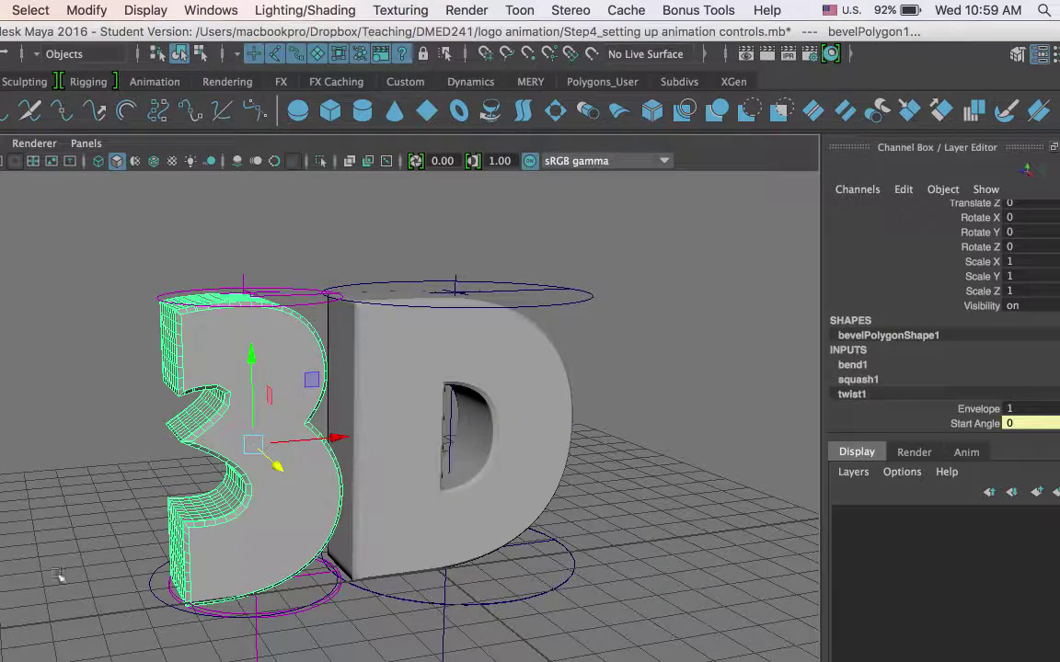
- Try twisting the 3 with control_3's Twist Start and Twist End attributes and undo the changes
{"action": "left_click", "coordinate": [324, 574]}
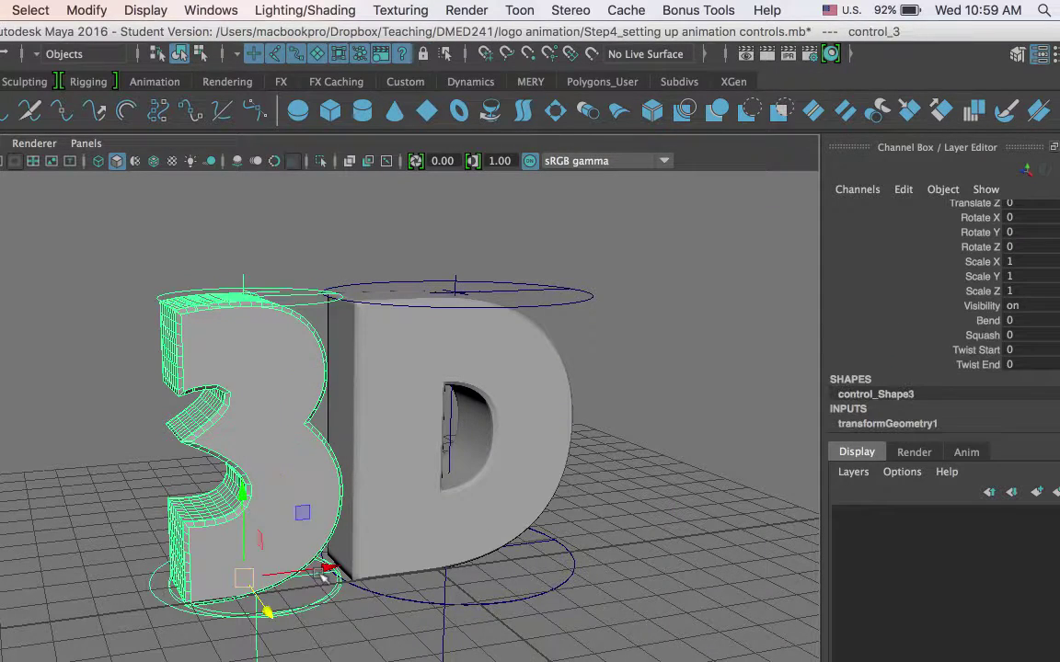
{"action": "left_click", "coordinate": [974, 350]}
{"action": "middle_click_drag", "start_coordinate": [599, 296], "coordinate": [727, 296]}
{"action": "left_click", "coordinate": [977, 364]}
{"action": "middle_click_drag", "start_coordinate": [764, 326], "coordinate": [920, 328]}
{"action": "middle_click_drag", "start_coordinate": [181, 351], "coordinate": [760, 375]}
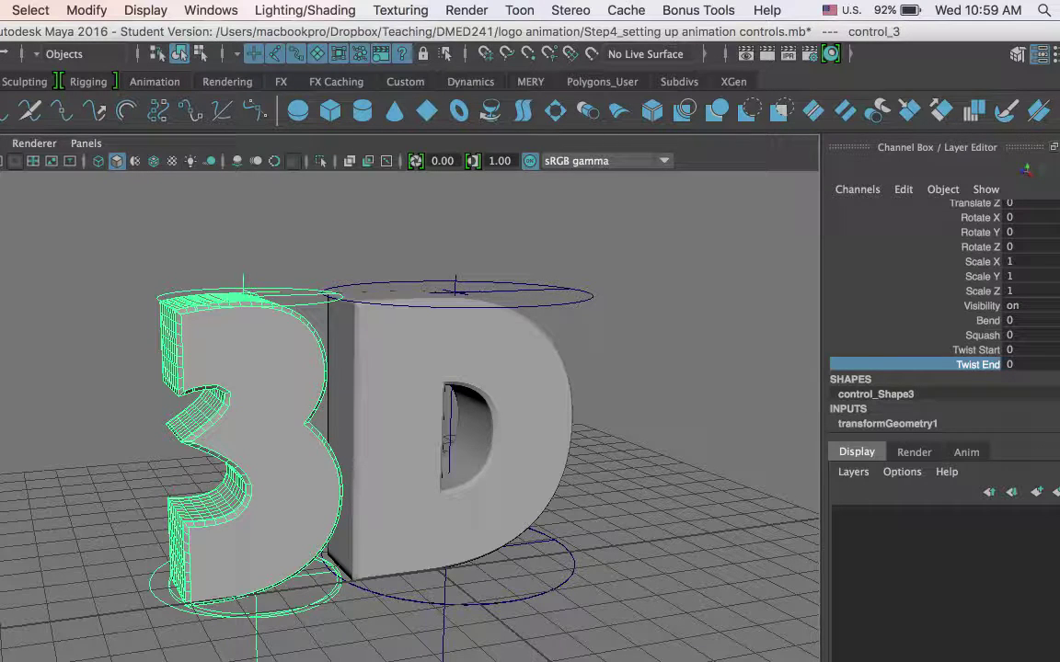
{"action": "scroll", "coordinate": [938, 303], "scroll_direction": "up", "scroll_amount": 2}
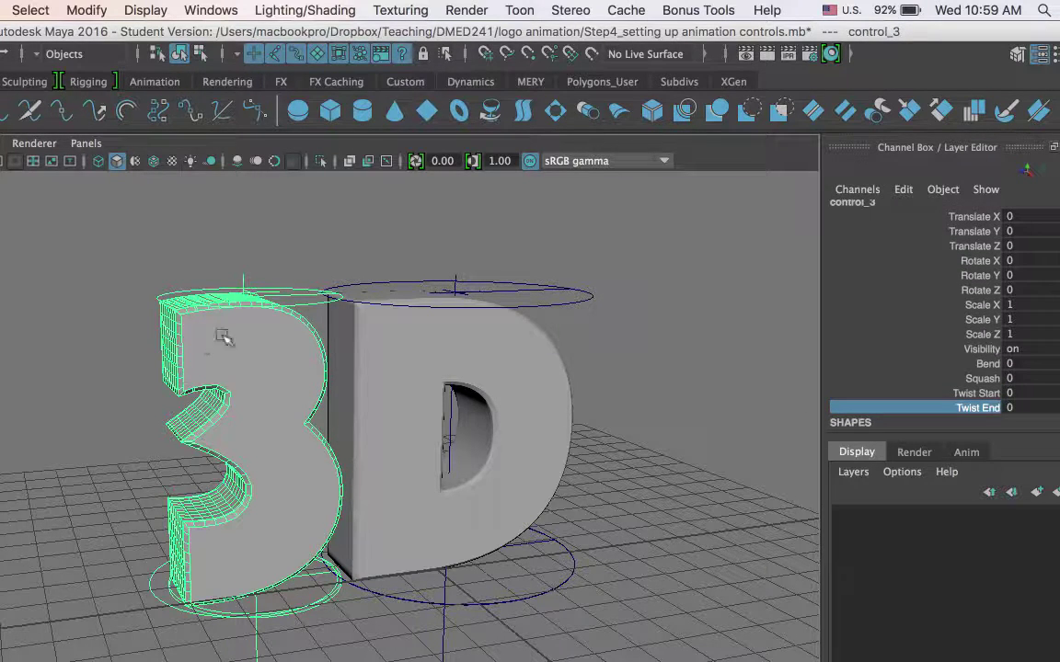
- Reselect control_3, try moving and rotating the 3 with it, and undo the transformations
{"action": "left_click", "coordinate": [161, 594]}
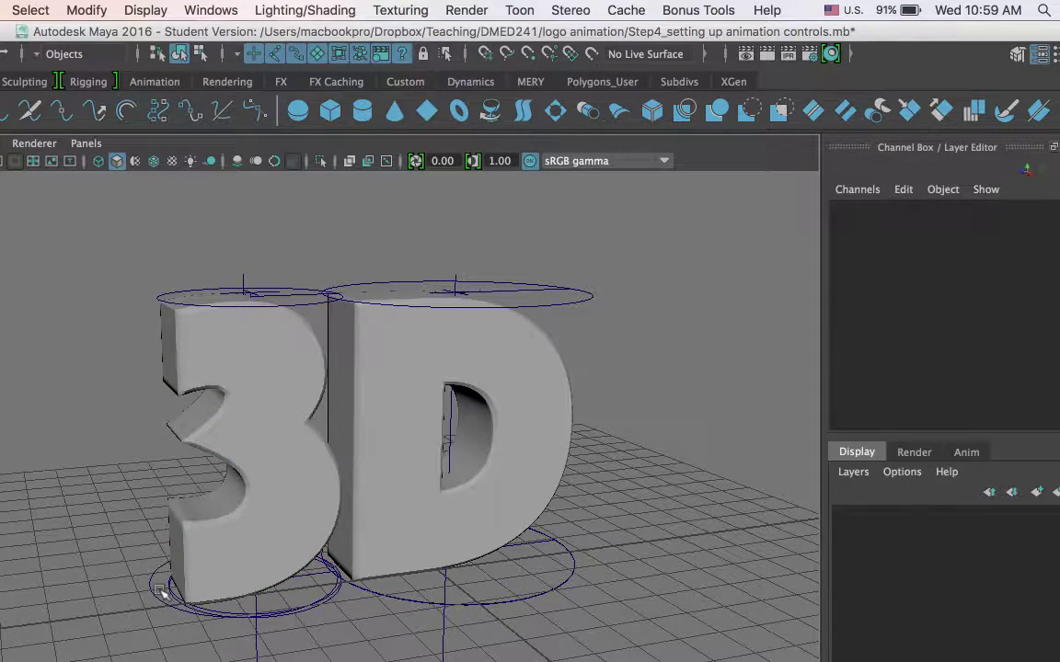
{"action": "left_click", "coordinate": [156, 593]}
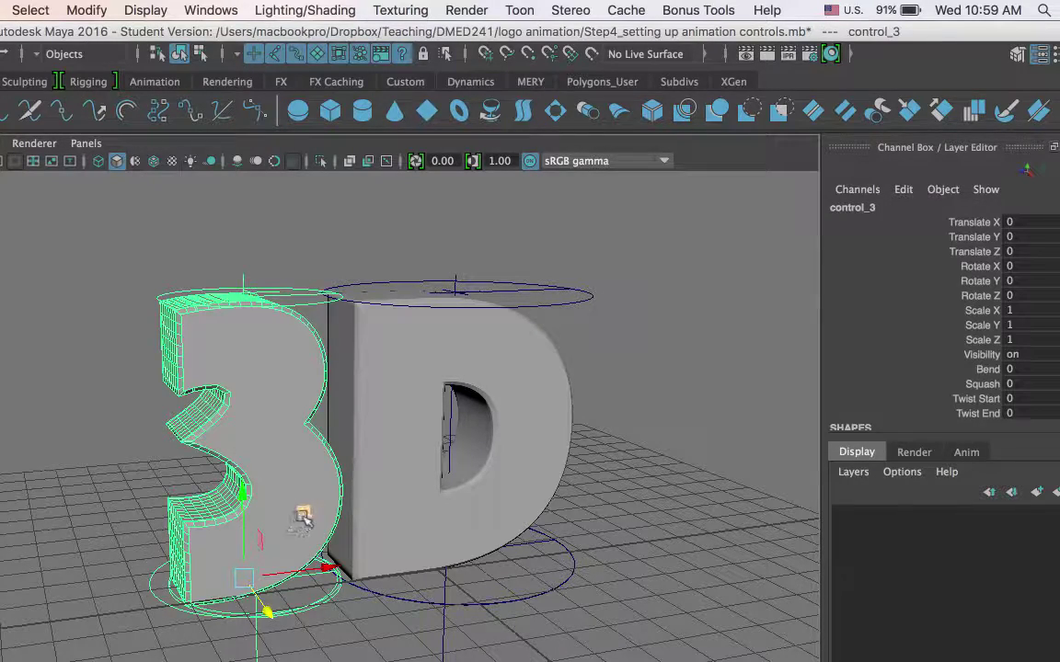
{"action": "left_click_drag", "start_coordinate": [315, 512], "coordinate": [266, 464]}
{"action": "key", "text": "e"}
{"action": "left_click_drag", "start_coordinate": [171, 413], "coordinate": [150, 508]}
{"action": "key", "text": "z"}
{"action": "key", "text": "z"}
{"action": "key", "text": "z"}
{"action": "key", "text": "z"}
{"action": "key", "text": "z"}
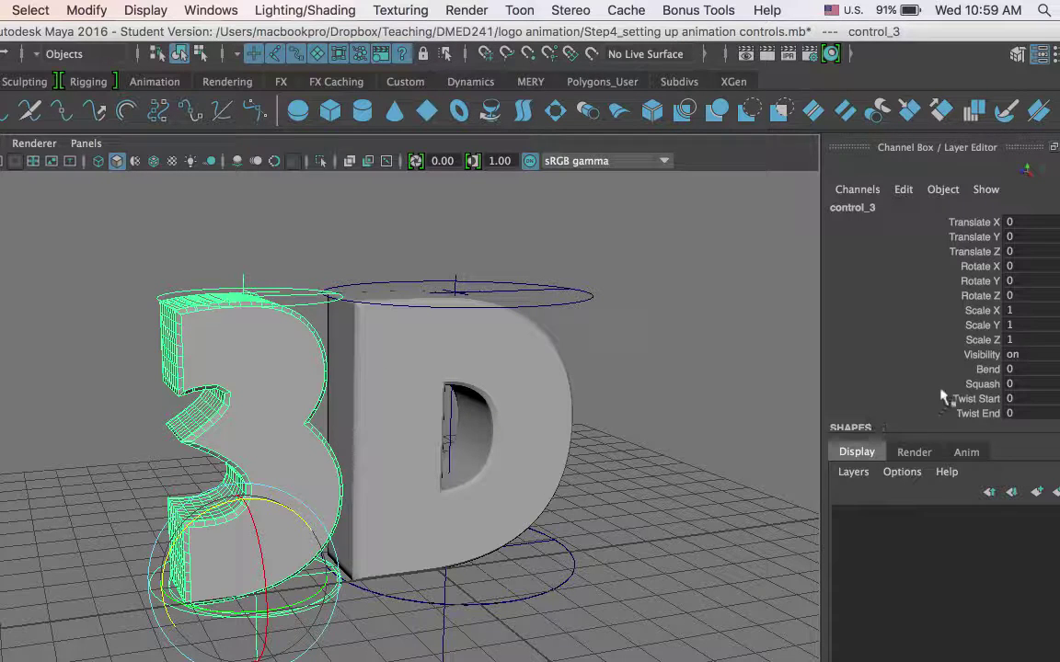
- Try control_3's Bend, Squash, Twist Start and Twist End attributes one after another, undoing each deformation
{"action": "left_click", "coordinate": [973, 371]}
{"action": "middle_click_drag", "start_coordinate": [620, 330], "coordinate": [971, 391]}
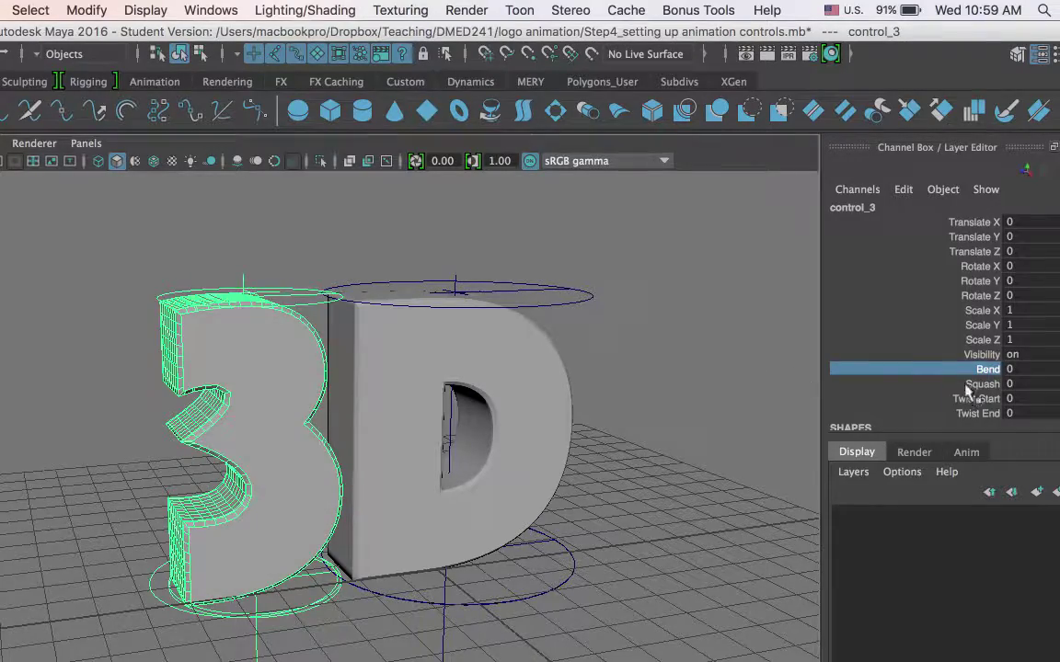
{"action": "left_click", "coordinate": [973, 384]}
{"action": "middle_click_drag", "start_coordinate": [511, 336], "coordinate": [827, 355]}
{"action": "left_click", "coordinate": [957, 398]}
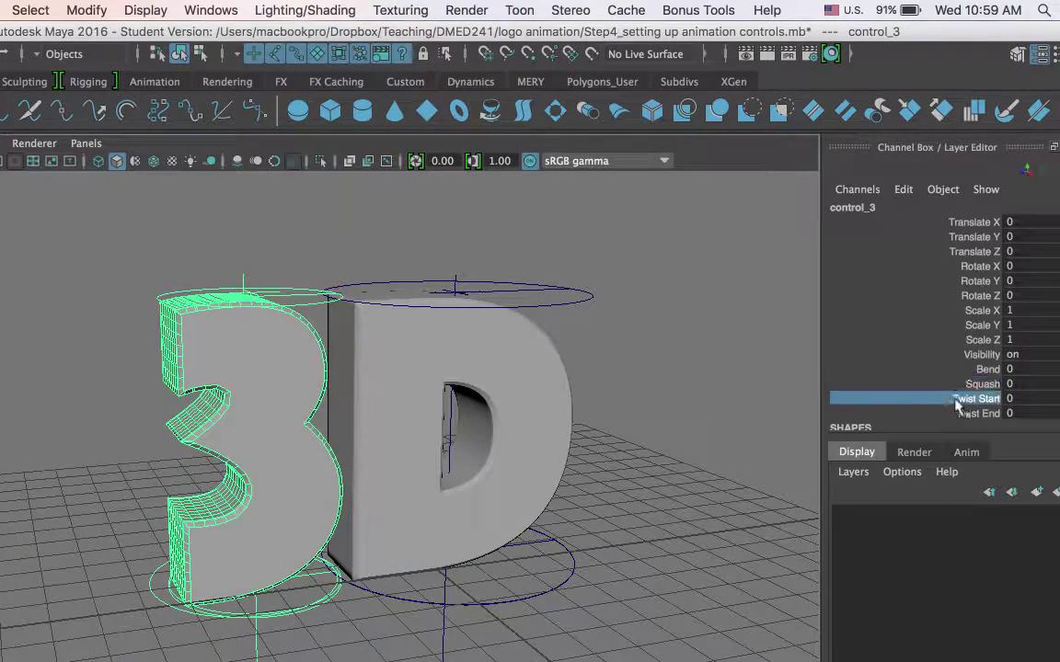
{"action": "middle_click_drag", "start_coordinate": [614, 384], "coordinate": [897, 391]}
{"action": "left_click", "coordinate": [920, 413]}
{"action": "middle_click_drag", "start_coordinate": [493, 356], "coordinate": [883, 391]}
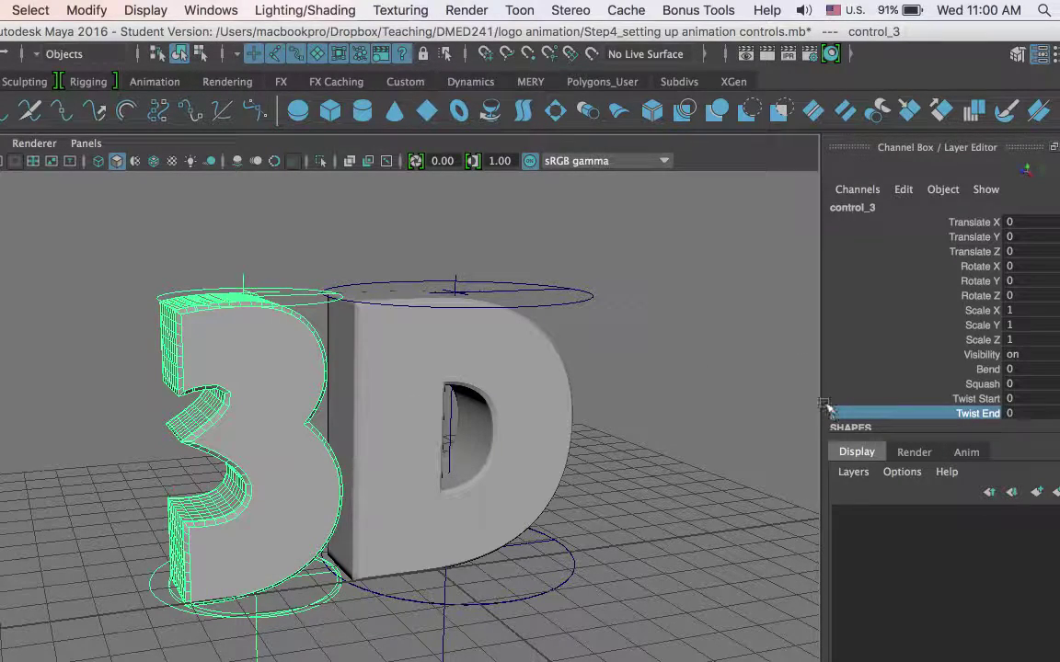
- Deselect control_3 and hide deformers in the perspective viewport
{"action": "left_click", "coordinate": [144, 552]}
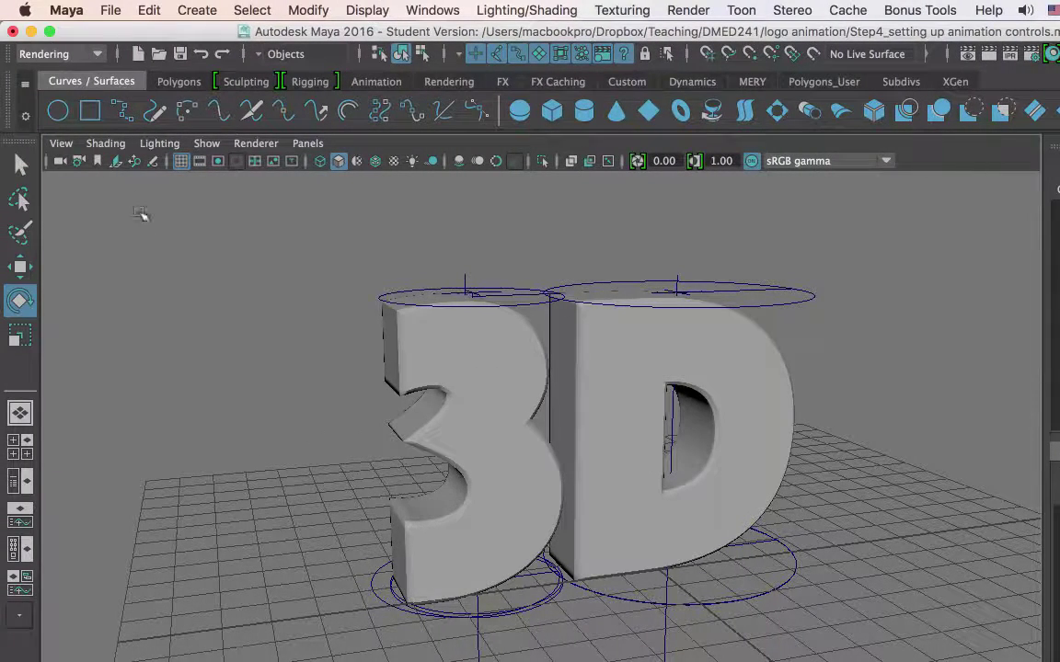
{"action": "left_click", "coordinate": [208, 147]}
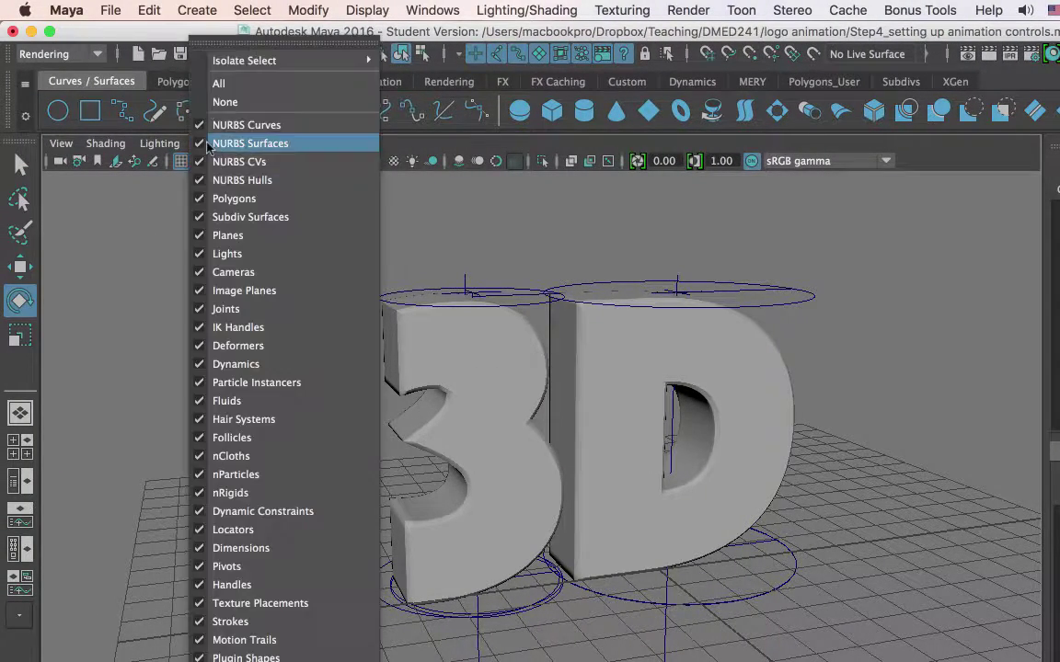
{"action": "left_click", "coordinate": [244, 347]}
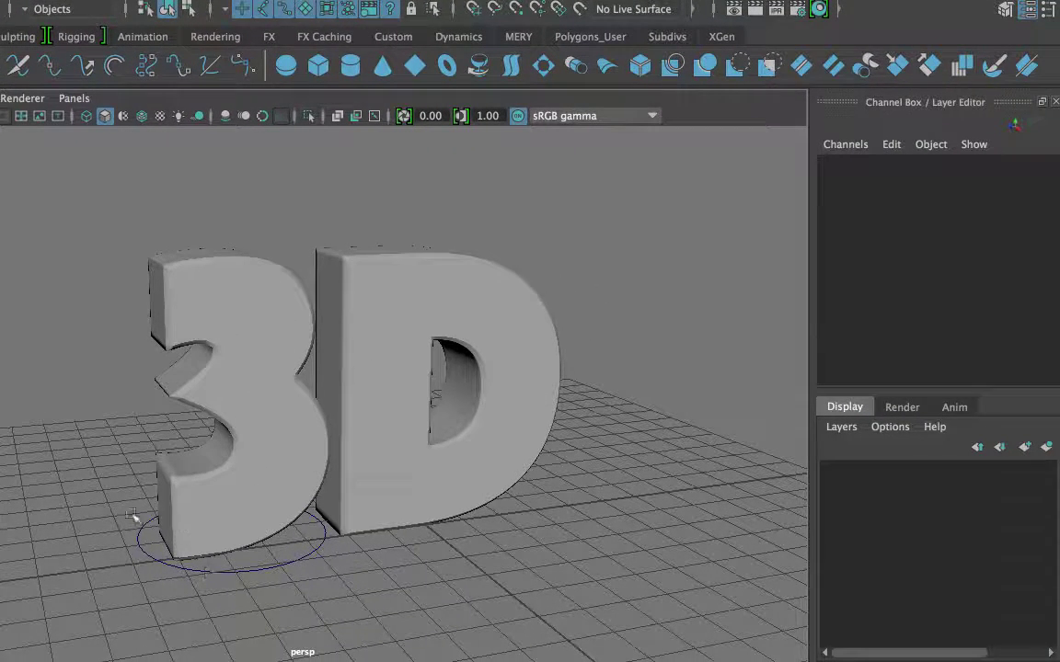
- Try moving control_3 and deforming the 3 with its Bend and Squash attributes, and undo the changes
{"action": "left_click", "coordinate": [301, 568]}
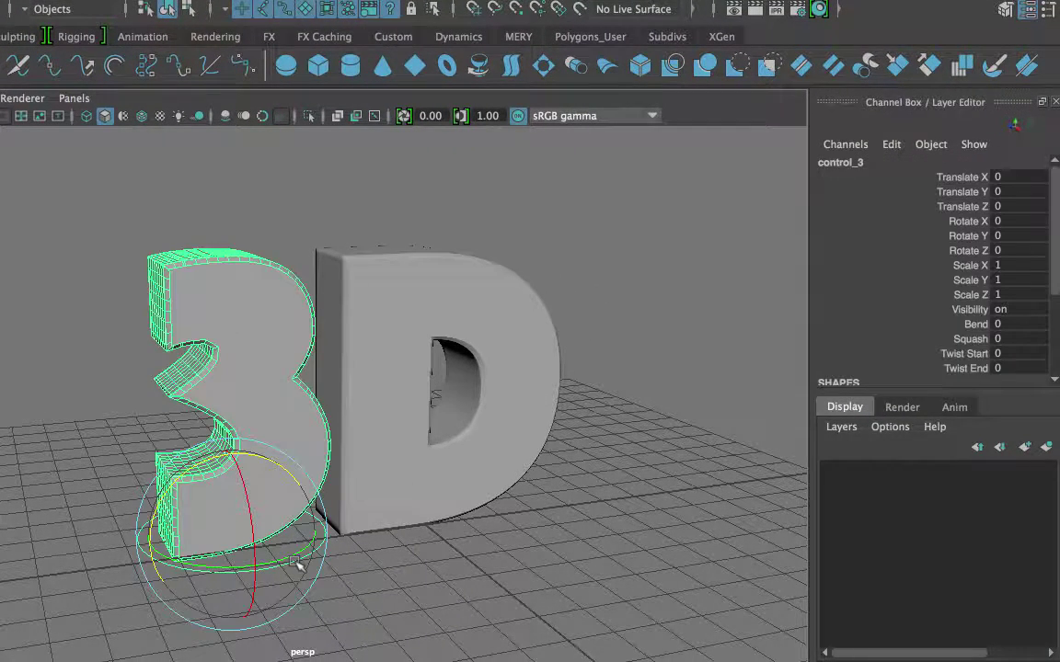
{"action": "key", "text": "w"}
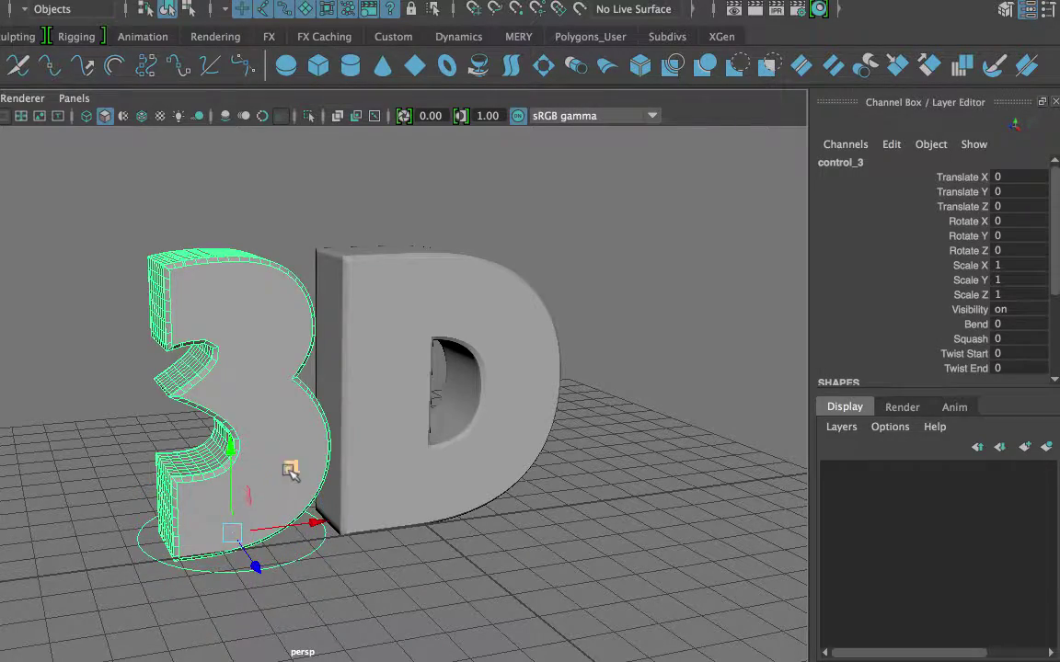
{"action": "left_click_drag", "start_coordinate": [288, 467], "coordinate": [393, 430]}
{"action": "key", "text": "ctrl+z"}
{"action": "left_click", "coordinate": [973, 324]}
{"action": "middle_click_drag", "start_coordinate": [883, 338], "coordinate": [614, 340]}
{"action": "left_click", "coordinate": [869, 339]}
{"action": "key", "text": "ctrl+z"}
{"action": "key", "text": "ctrl+z"}
{"action": "key", "text": "ctrl+z"}
{"action": "key", "text": "ctrl+z"}
{"action": "key", "text": "ctrl+z"}
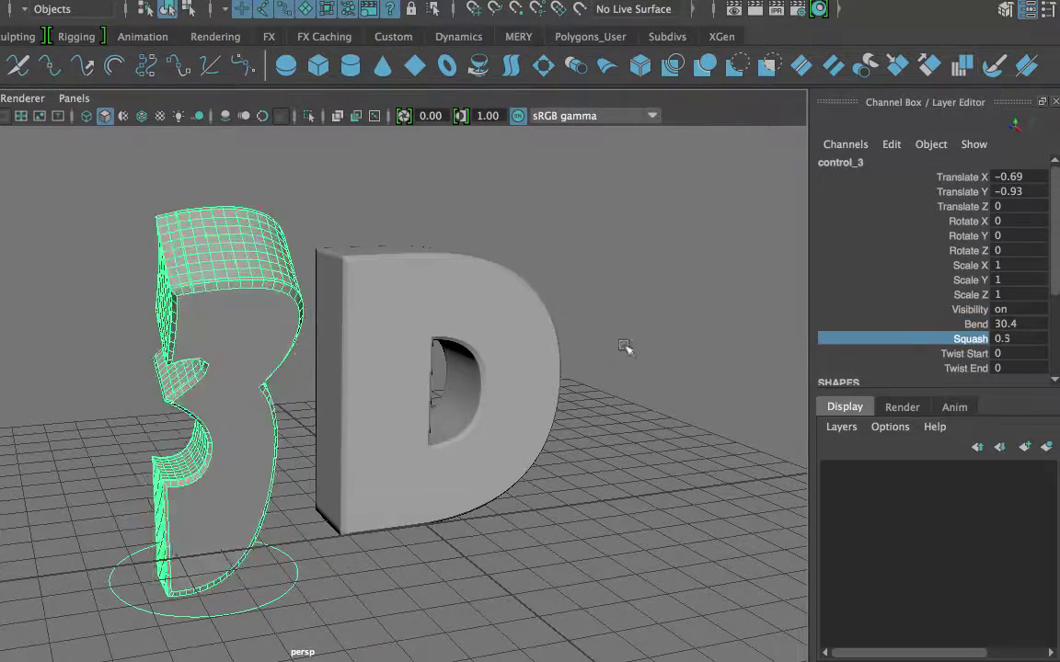